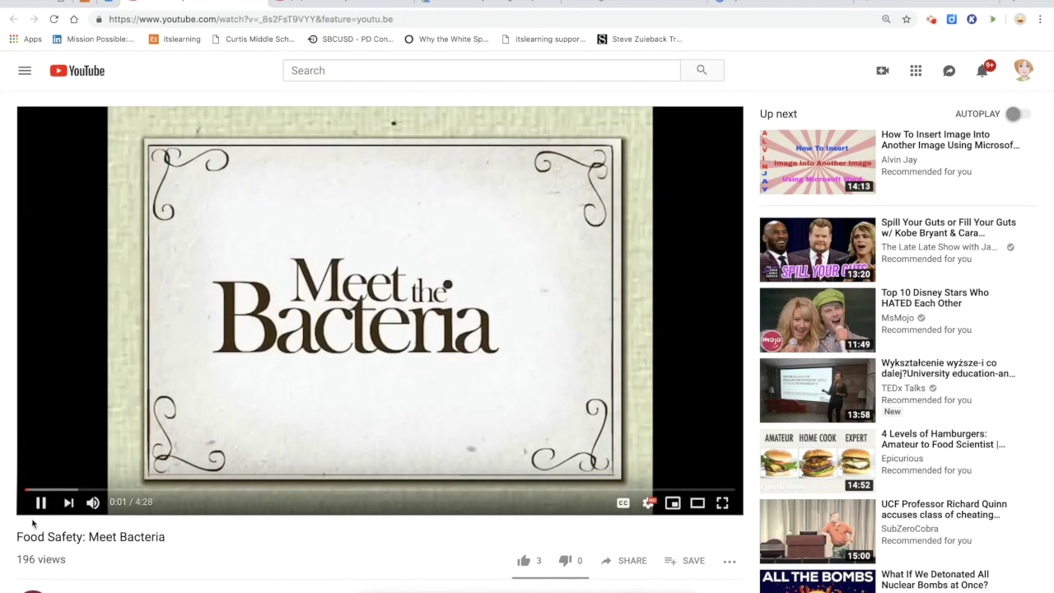
click(41, 502)
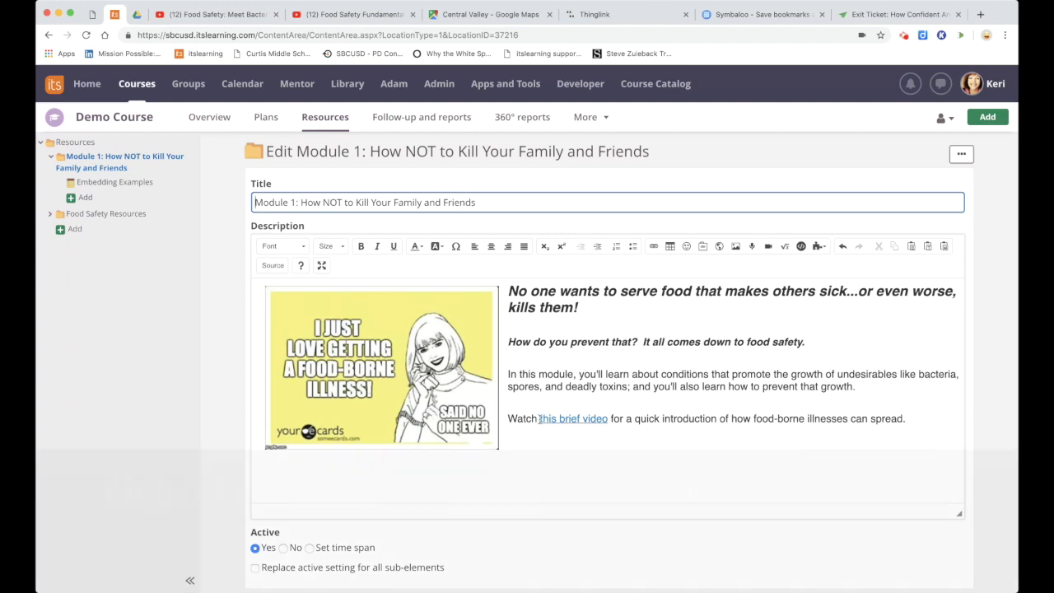
Step: Replace 'this brief video' with 'the video below' and add an empty line after 'spread.'
drag(540, 418, 611, 420)
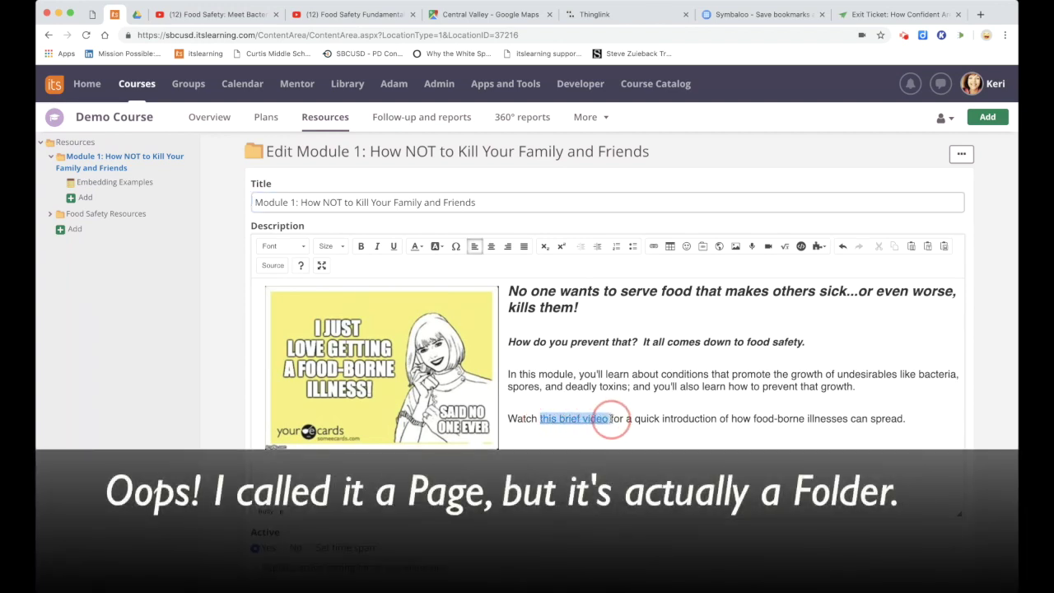
text(the video below)
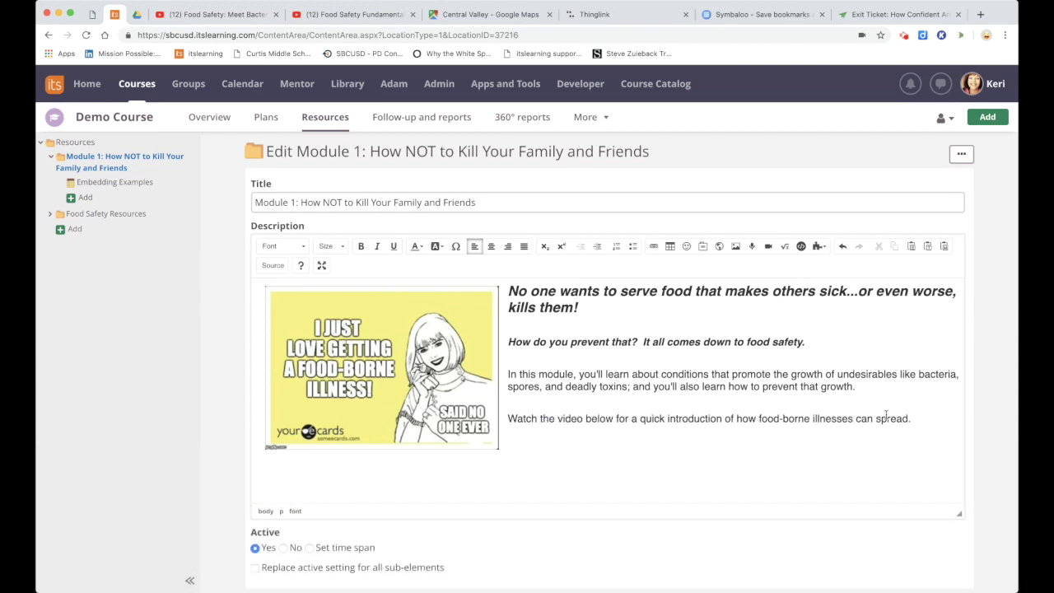
click(921, 419)
key(Return)
Step: Copy the Food Safety: Meet Bacteria video's YouTube address and return to the Module 1 editor
click(225, 16)
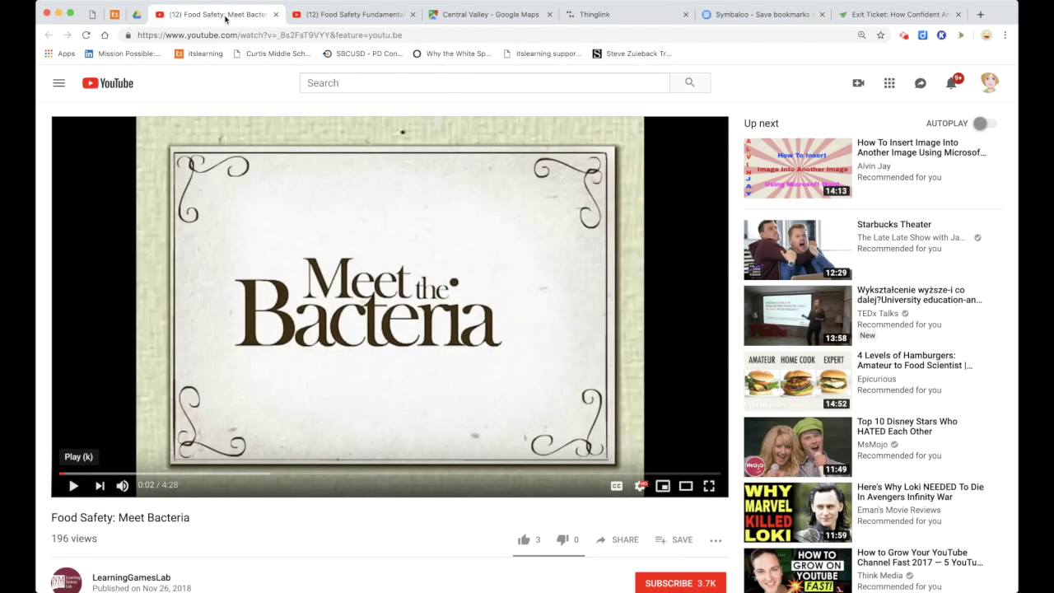
click(294, 34)
key(ctrl+c)
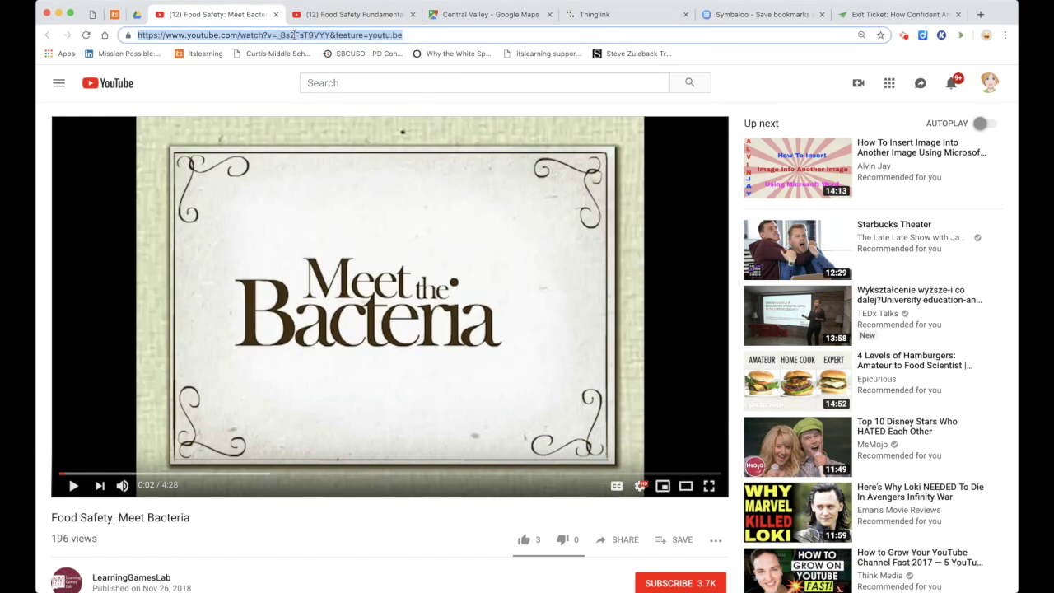
click(115, 14)
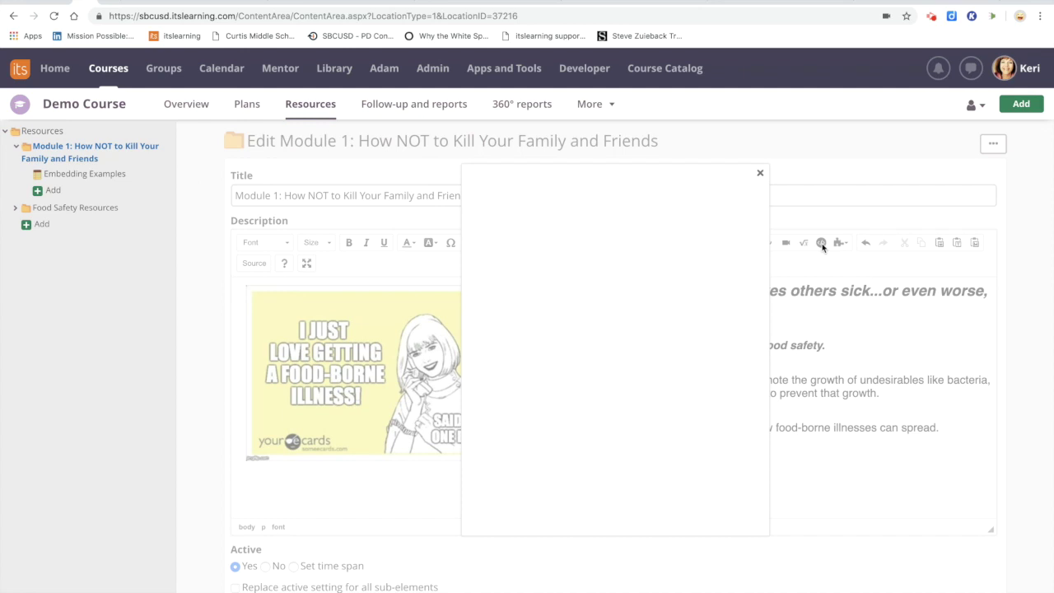
Step: Paste the Meet Bacteria YouTube link into the embed dialog and insert the video
click(666, 224)
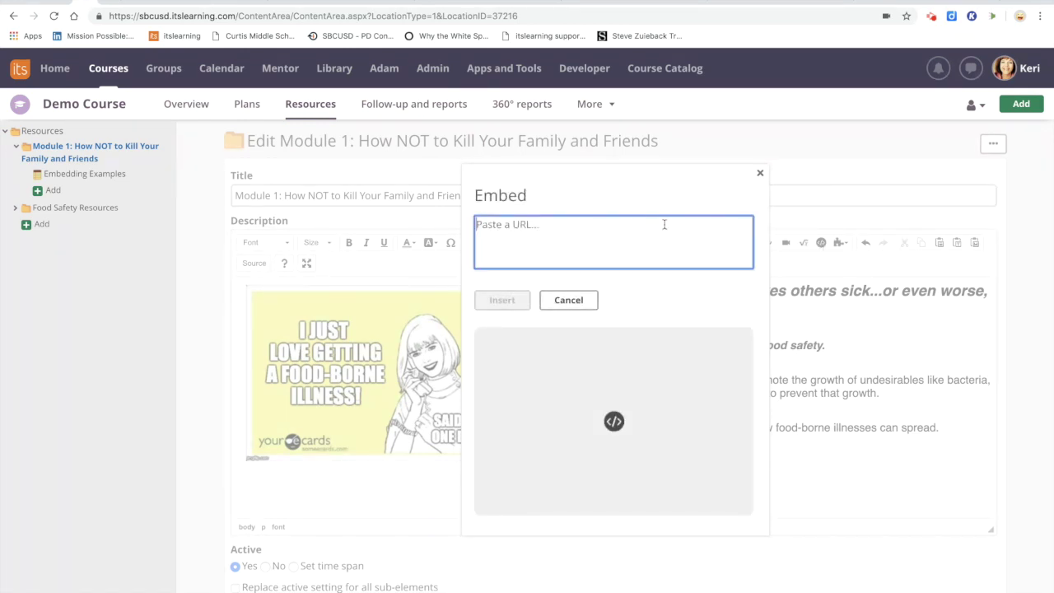
key(ctrl+v)
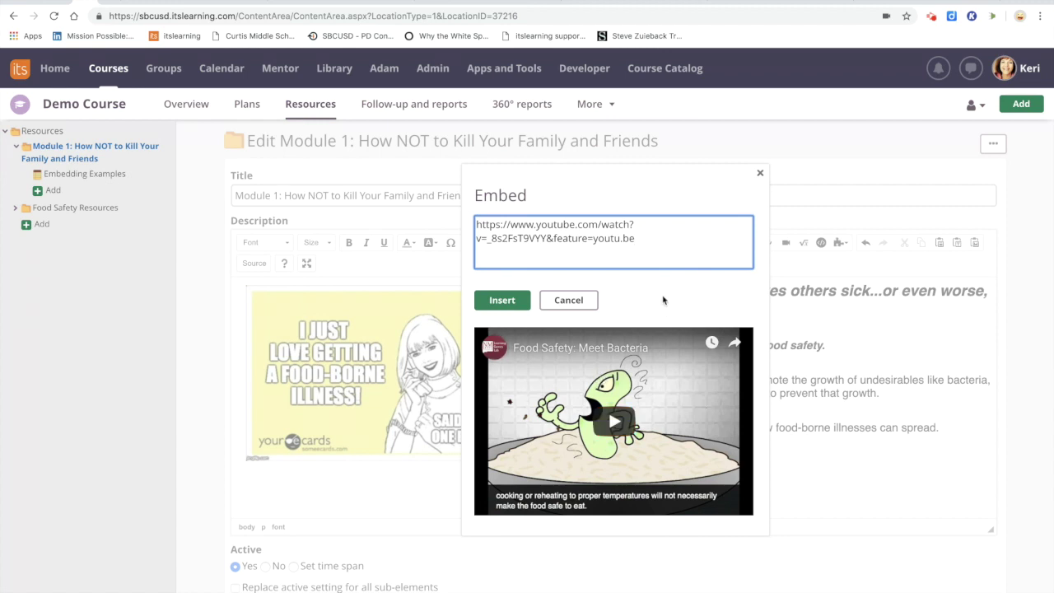
click(503, 300)
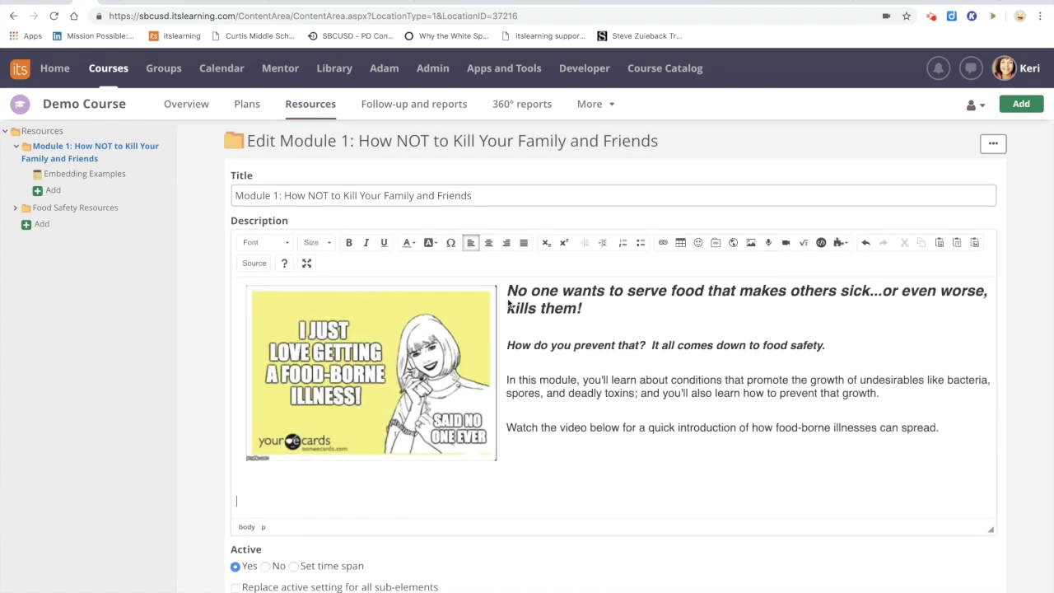
Step: Save the Module 1 folder and check the embedded Meet Bacteria video below the description
scroll(494, 423, down, 2)
scroll(494, 424, down, 2)
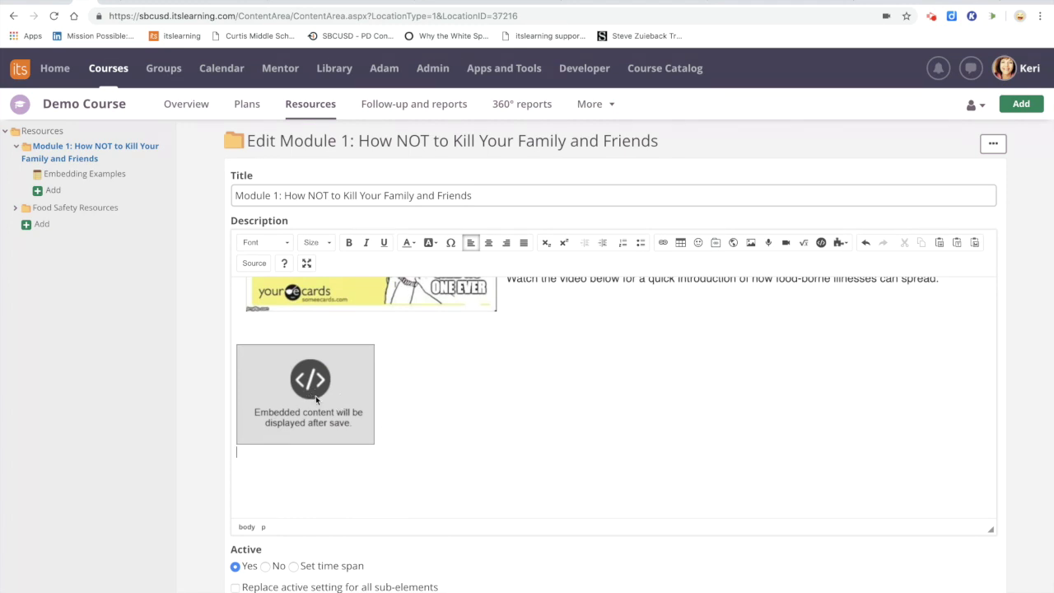
scroll(343, 480, down, 1)
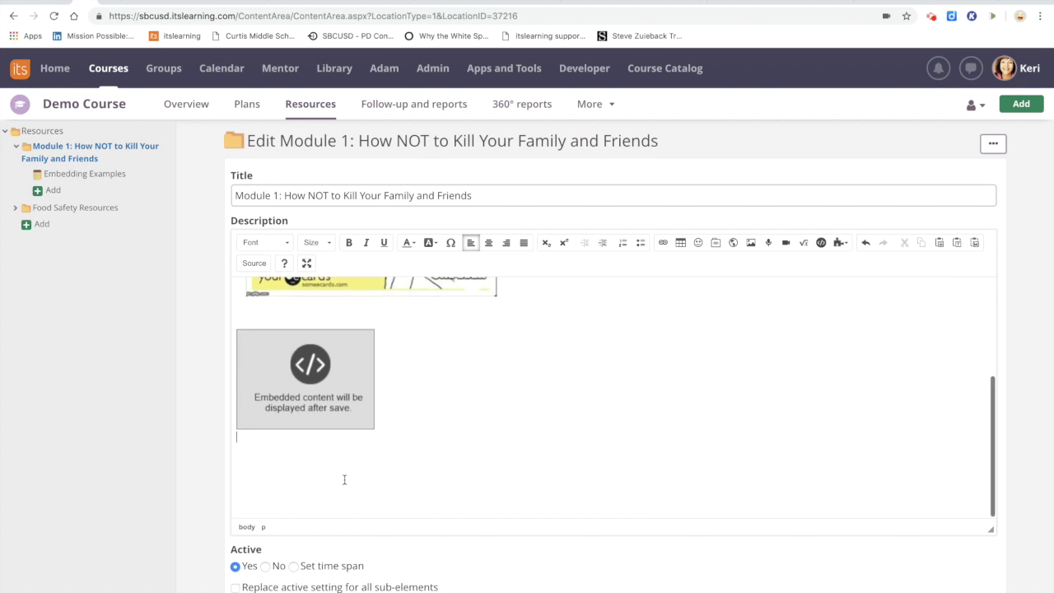
scroll(343, 481, down, 2)
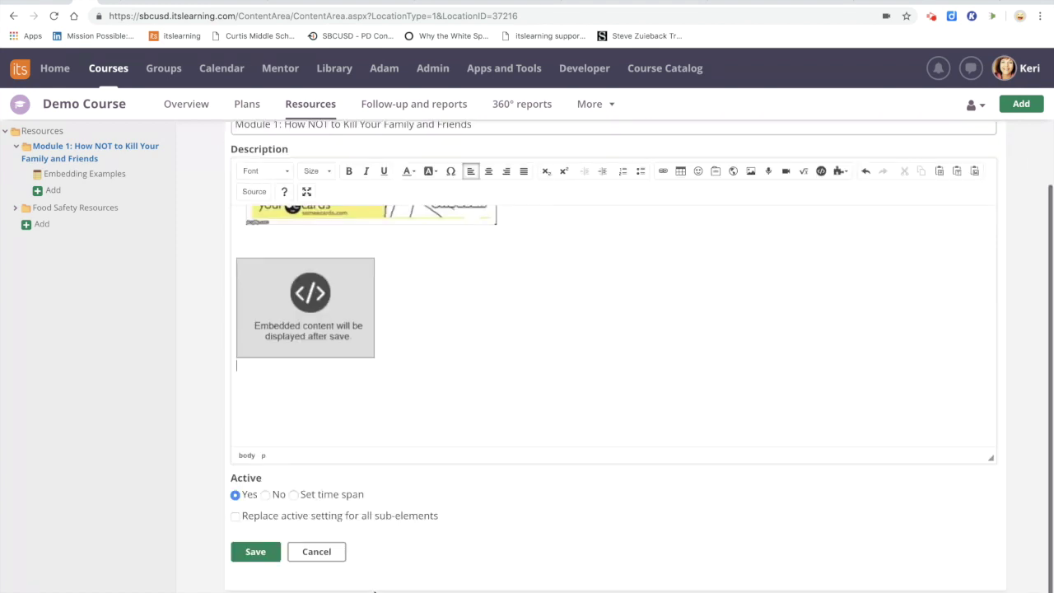
click(255, 553)
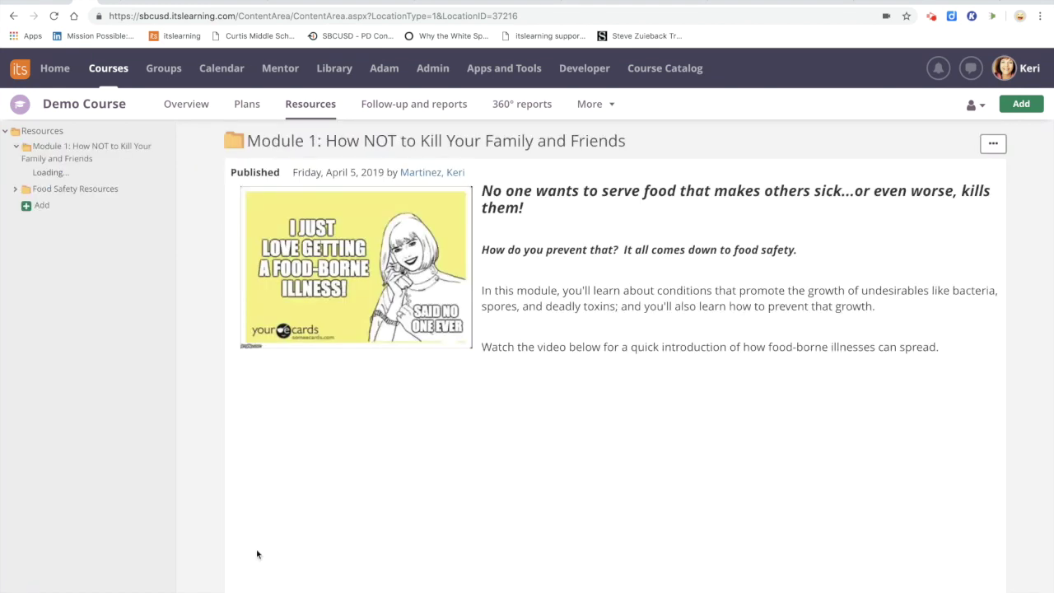
scroll(420, 519, down, 1)
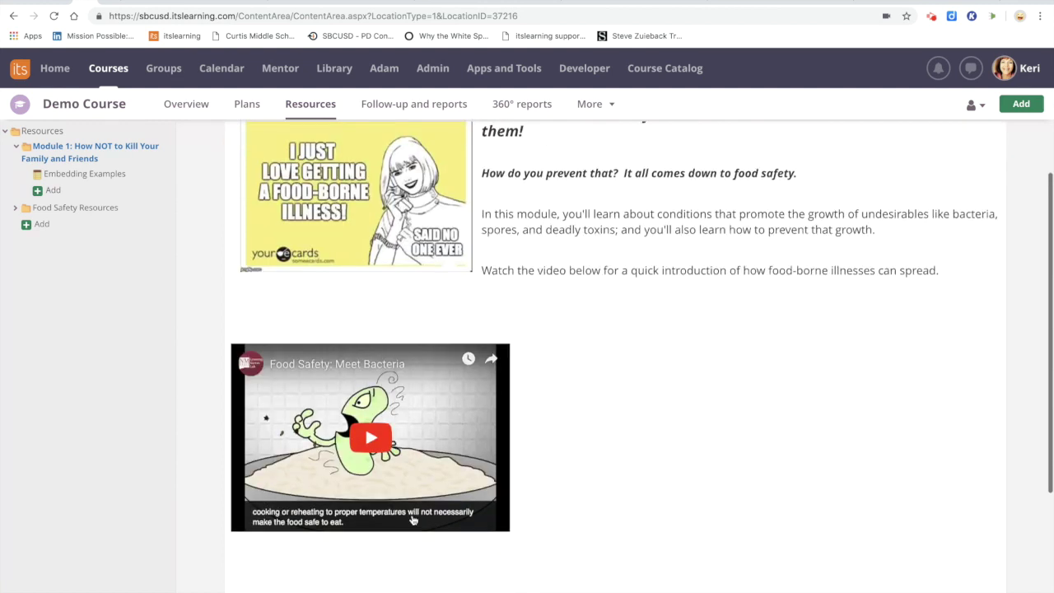
scroll(426, 509, up, 1)
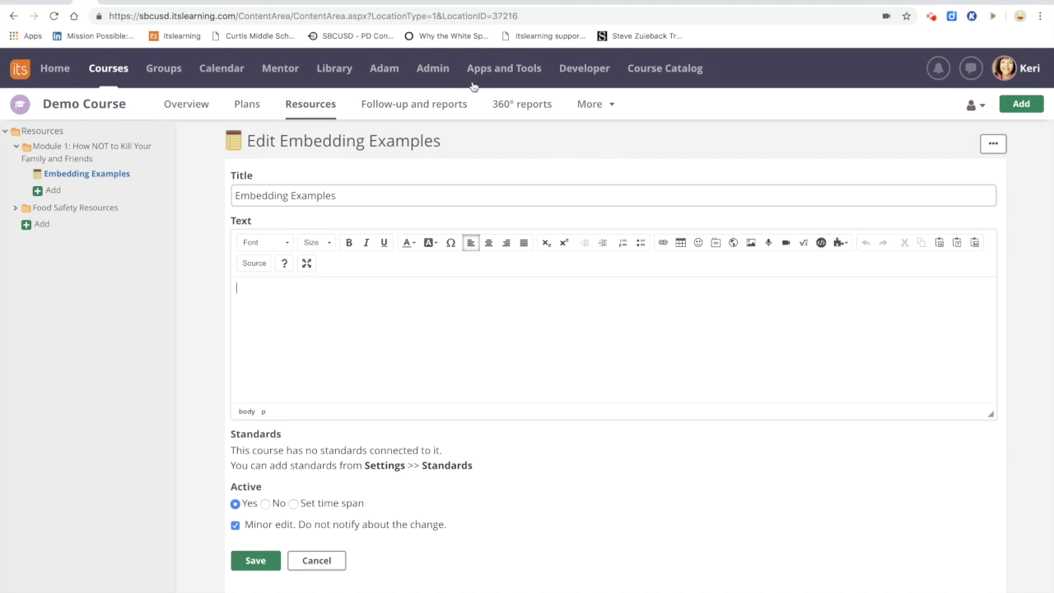
Step: Bring the Google Maps 'Central Valley, California' tab to the front
click(472, 0)
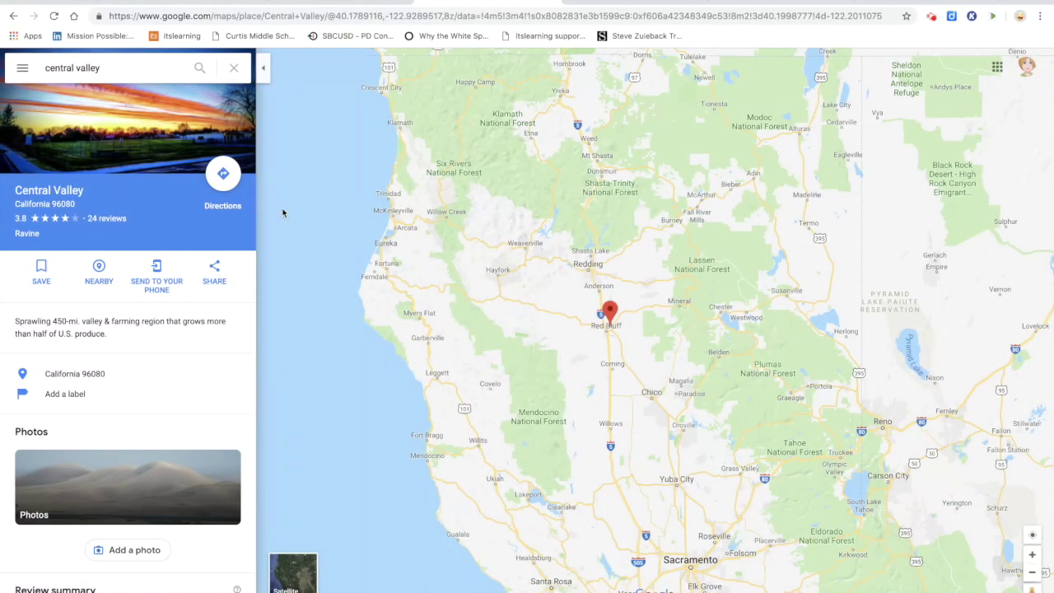
Step: Open the Share options for the Central Valley place in Google Maps
click(220, 2)
click(217, 272)
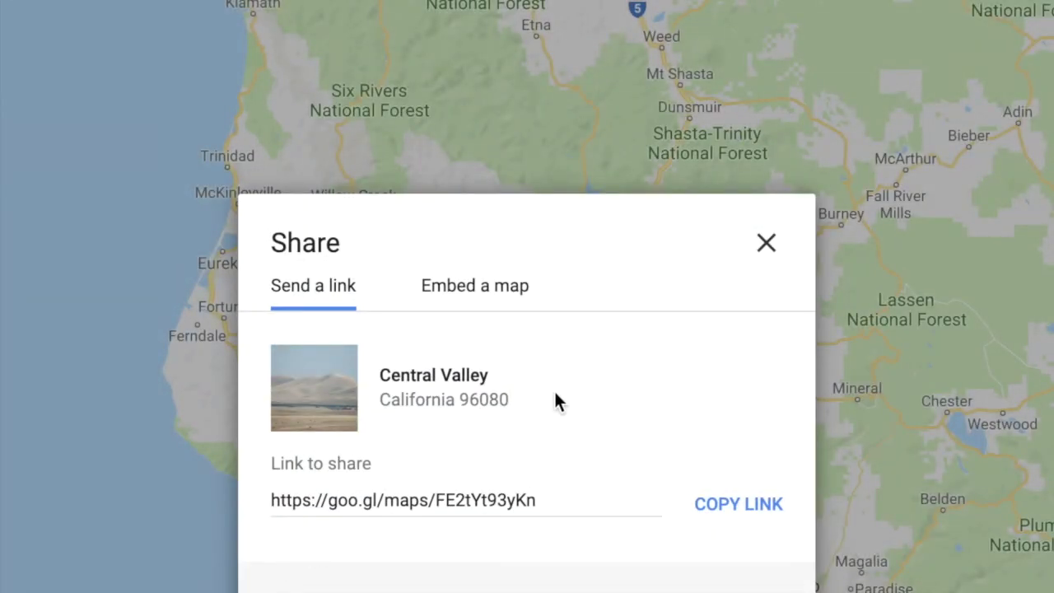
Step: Copy the Central Valley map's iframe HTML from the Embed a map tab
click(454, 298)
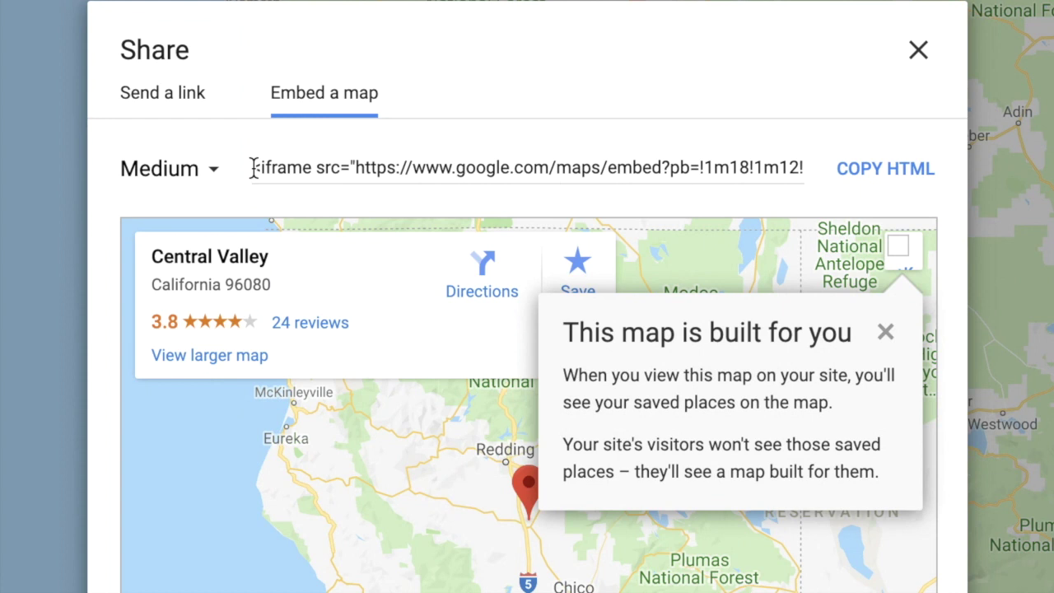
click(872, 177)
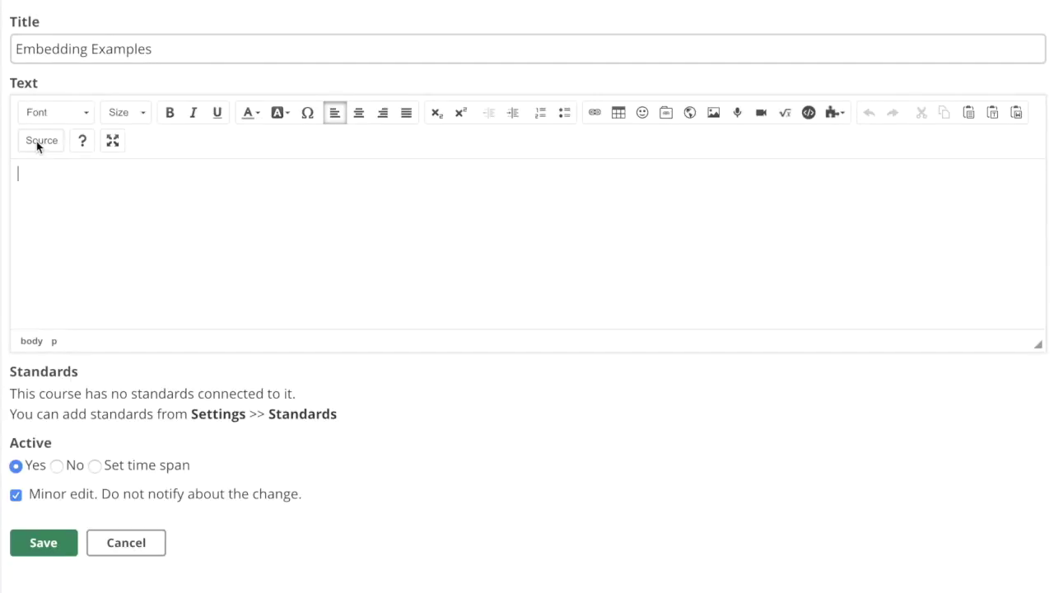
Step: Paste the 600 by 450 Central Valley iframe code into the page's HTML source
click(36, 140)
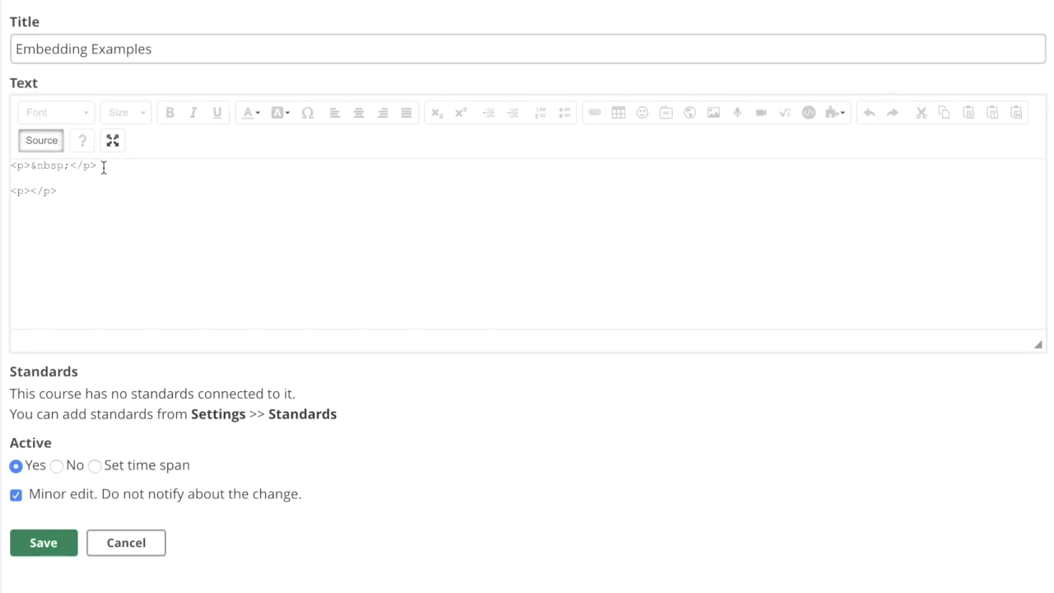
click(72, 167)
click(81, 199)
key(ctrl+v)
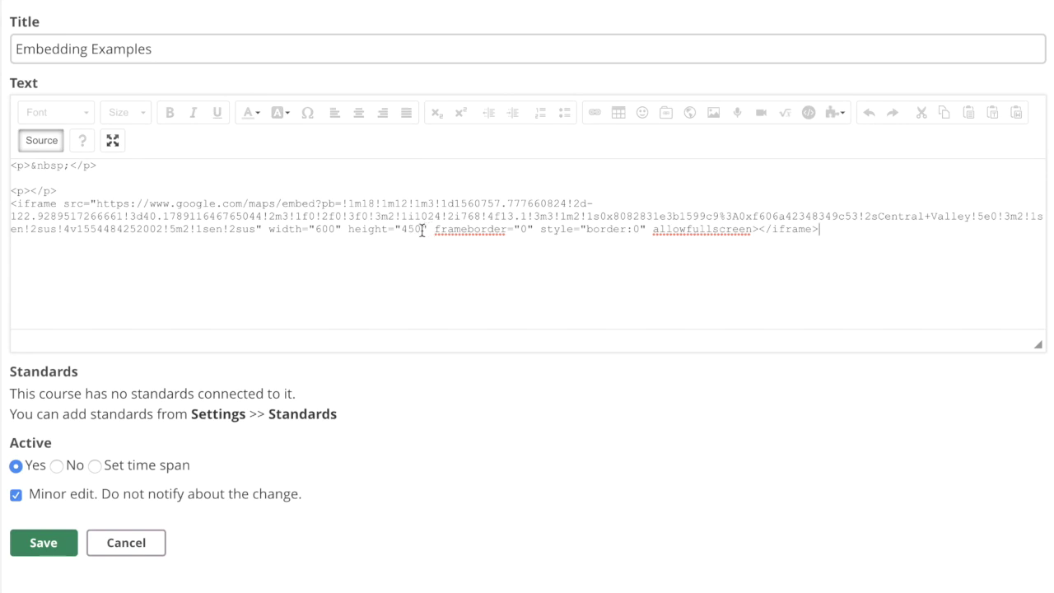
Step: Return to the formatted view and save the Embedding Examples page with its Central Valley map
click(41, 140)
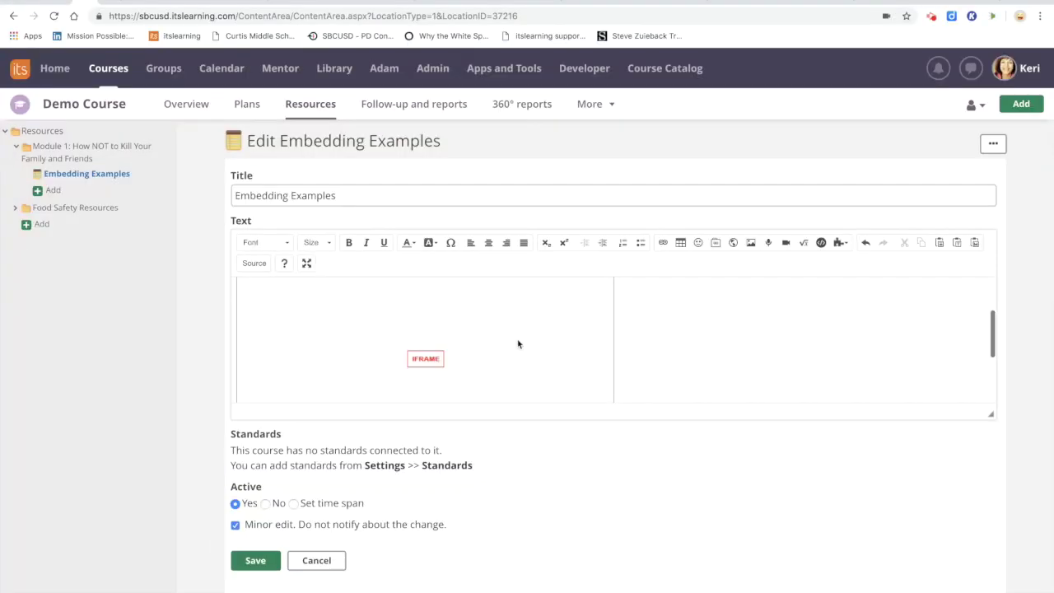
scroll(518, 344, down, 3)
scroll(518, 345, up, 3)
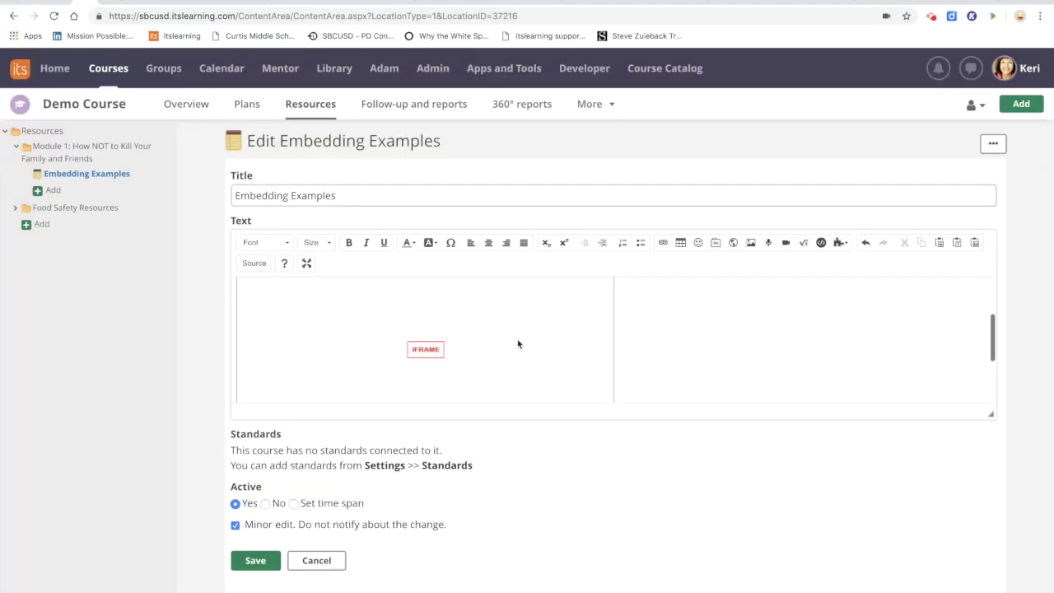
scroll(519, 345, down, 2)
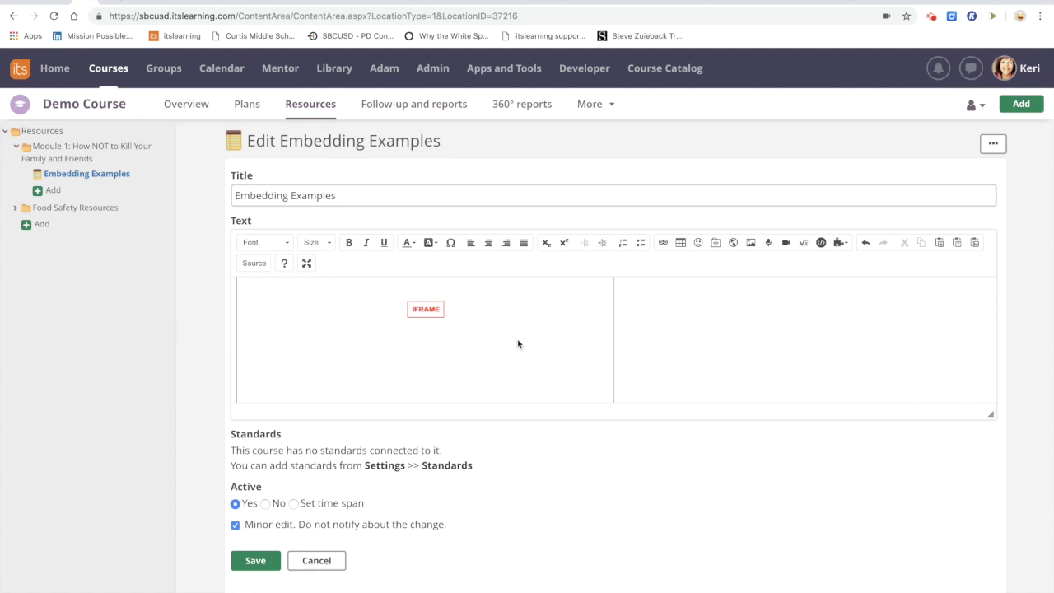
scroll(518, 342, down, 2)
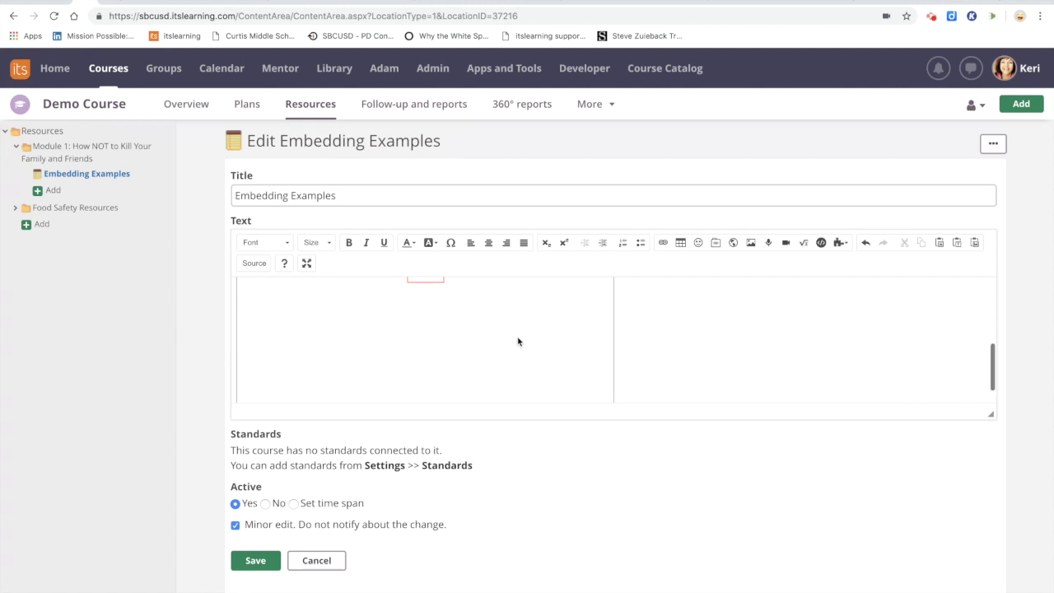
click(257, 561)
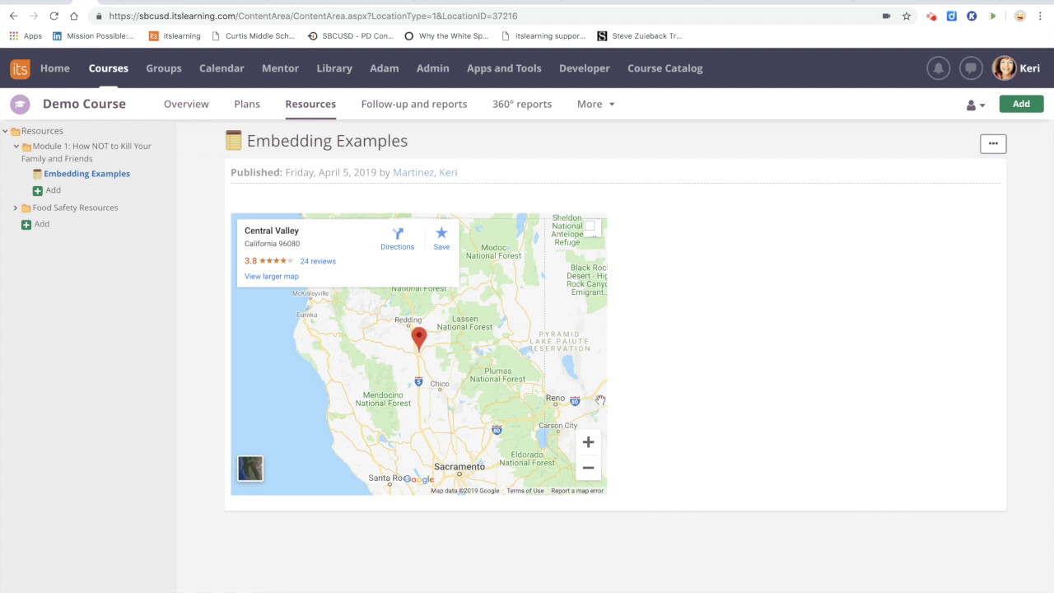
click(995, 145)
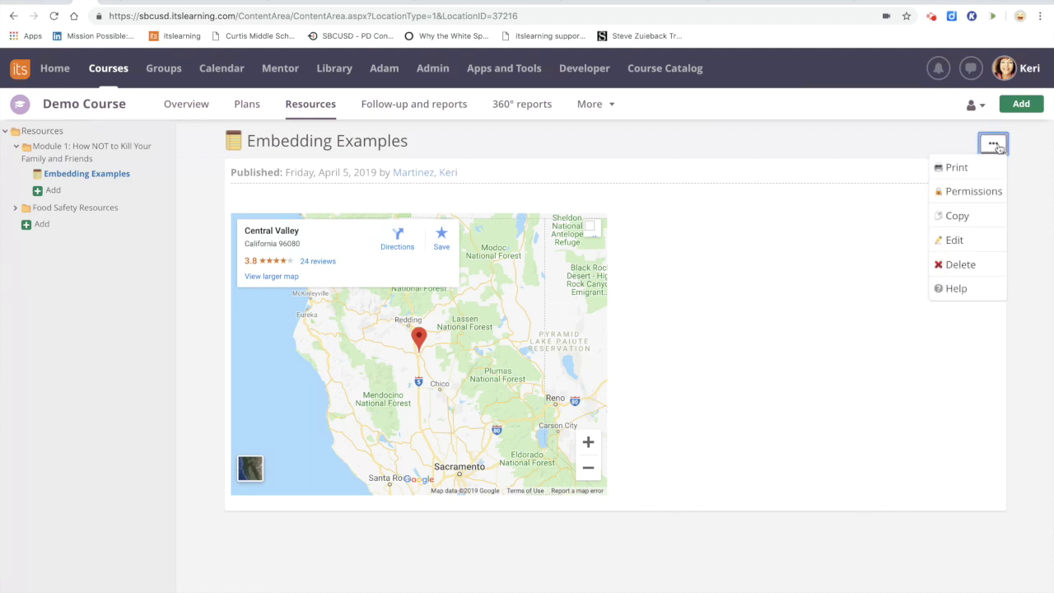
Step: Reopen the Embedding Examples page for editing, then bring up the Symbaloo Food webmix
click(954, 239)
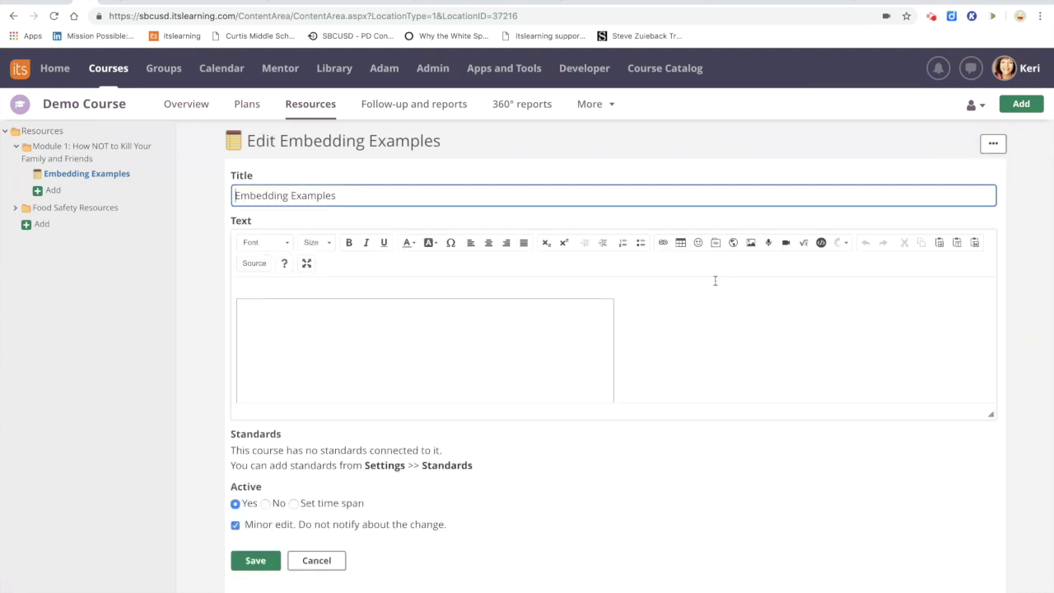
scroll(652, 320, down, 2)
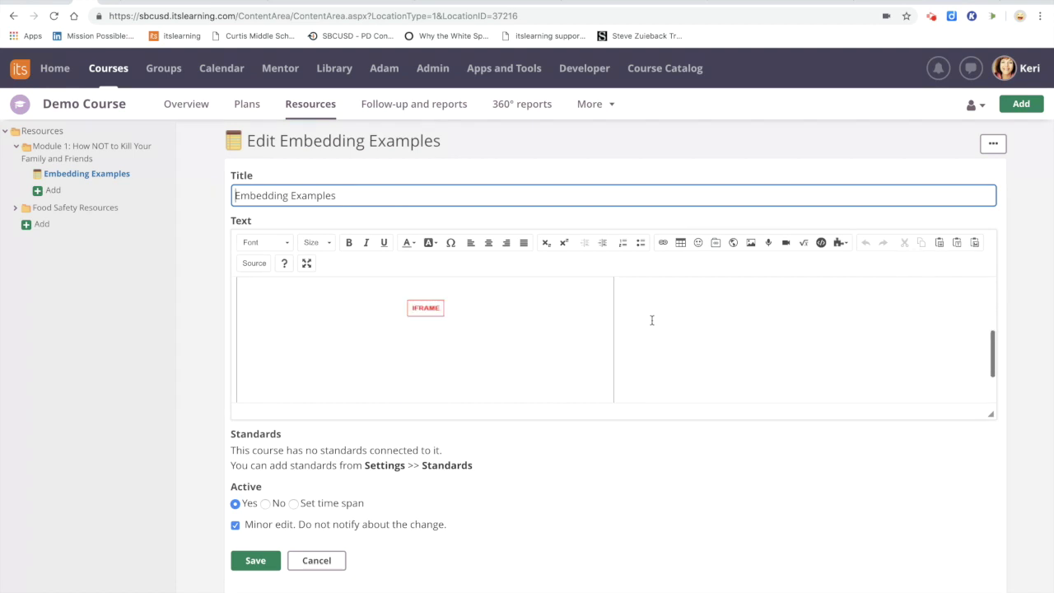
scroll(652, 320, down, 2)
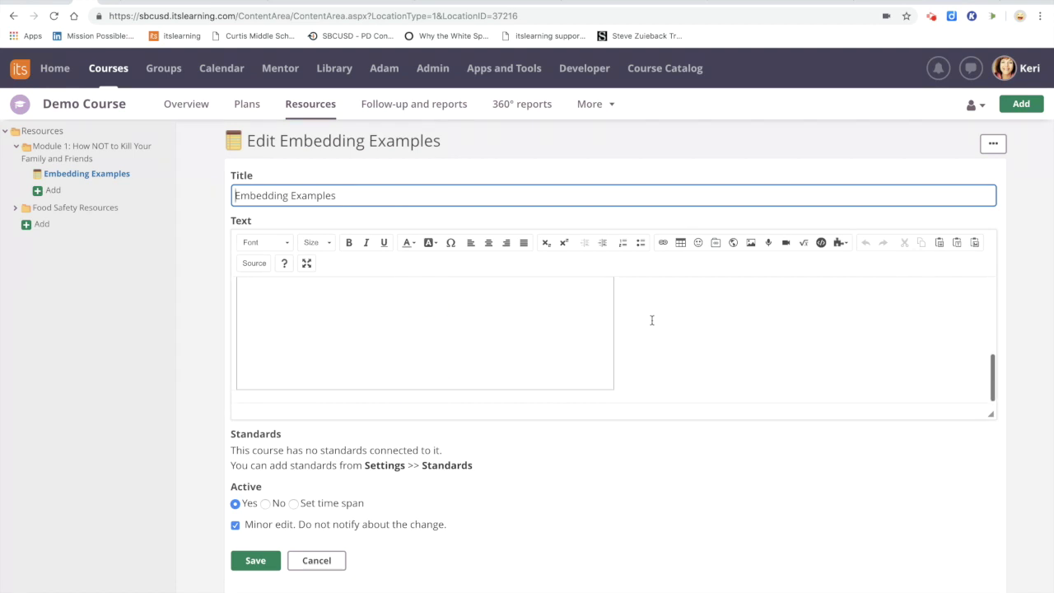
click(652, 322)
scroll(652, 324, down, 1)
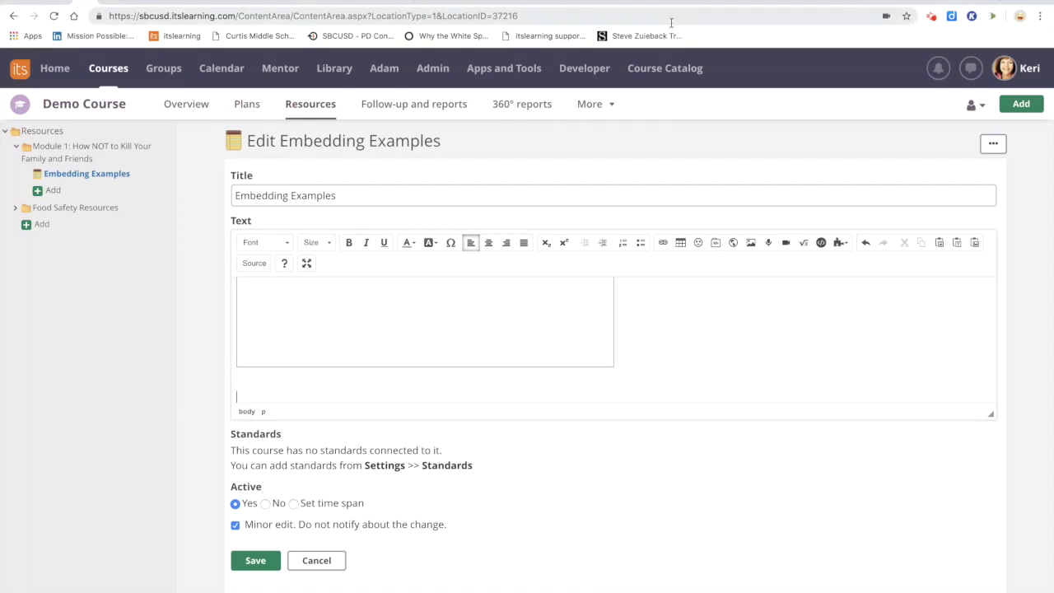
click(763, 2)
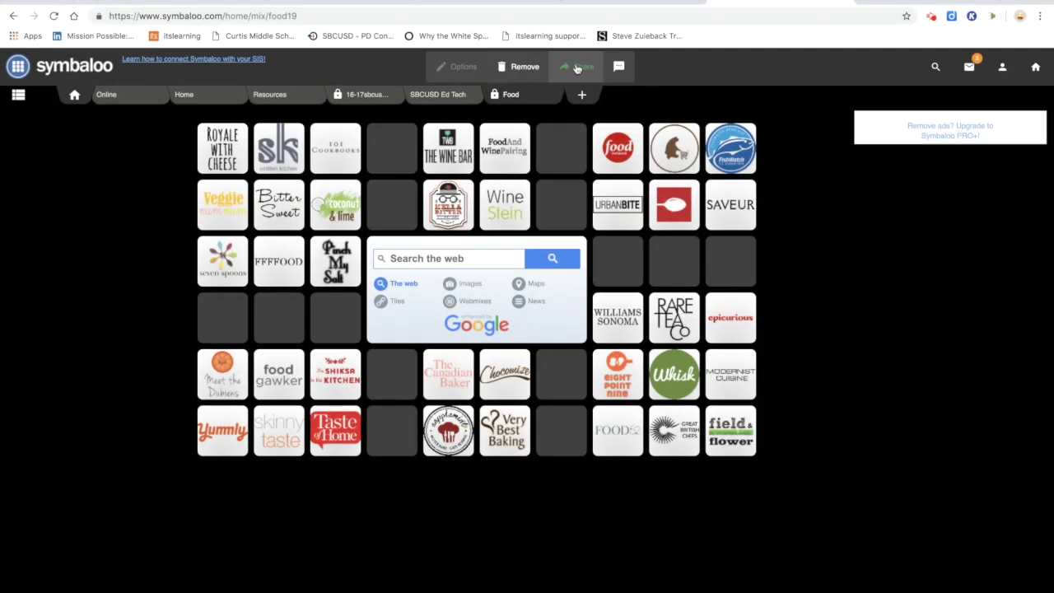
Step: Select the Food webmix's 920×600 iframe embed code in Symbaloo's sharing options
click(736, 183)
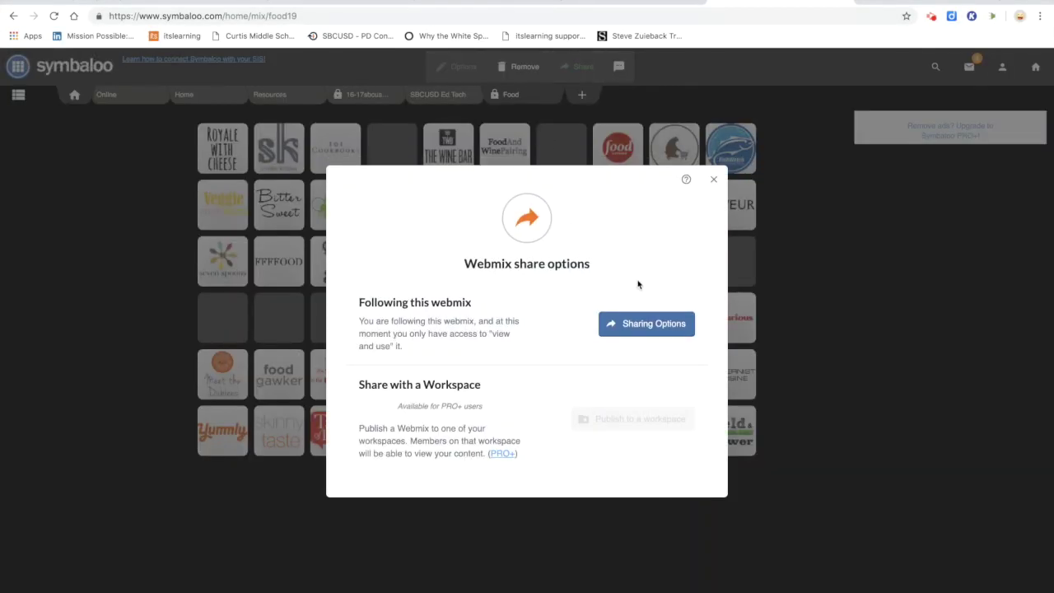
click(646, 324)
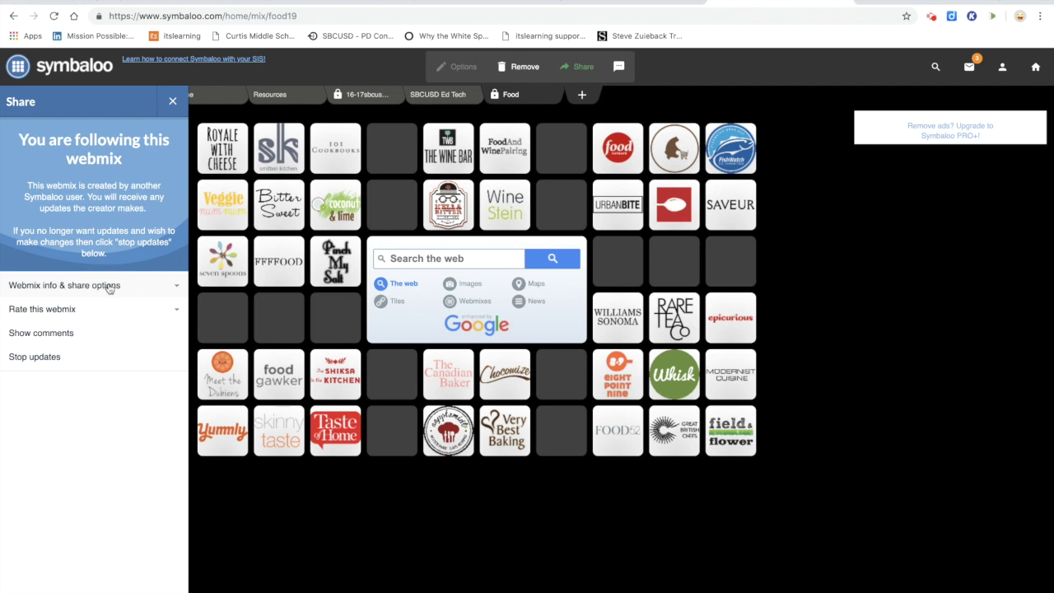
click(169, 287)
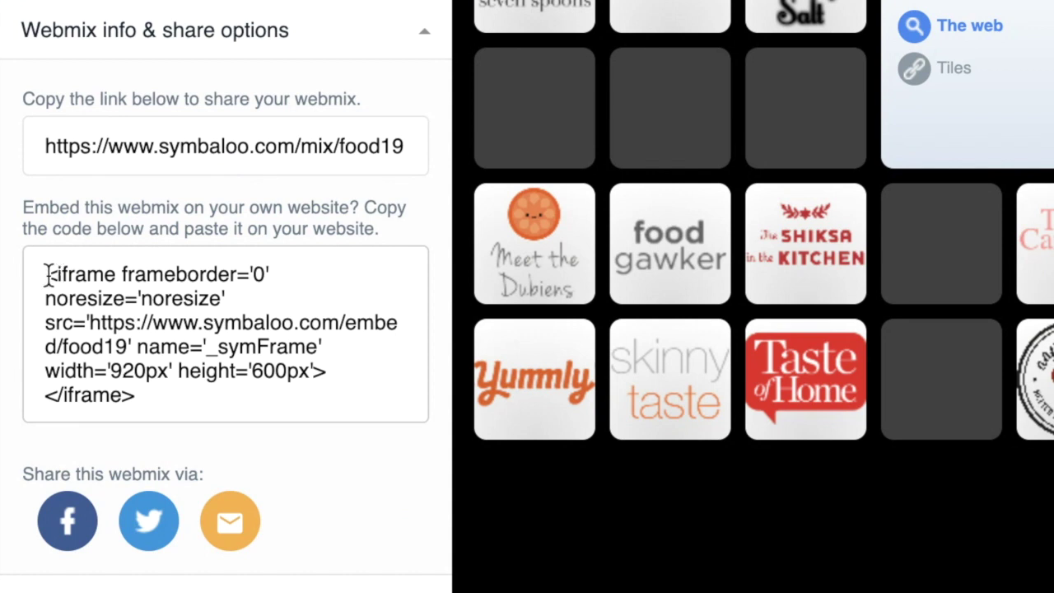
click(47, 275)
key(ctrl+c)
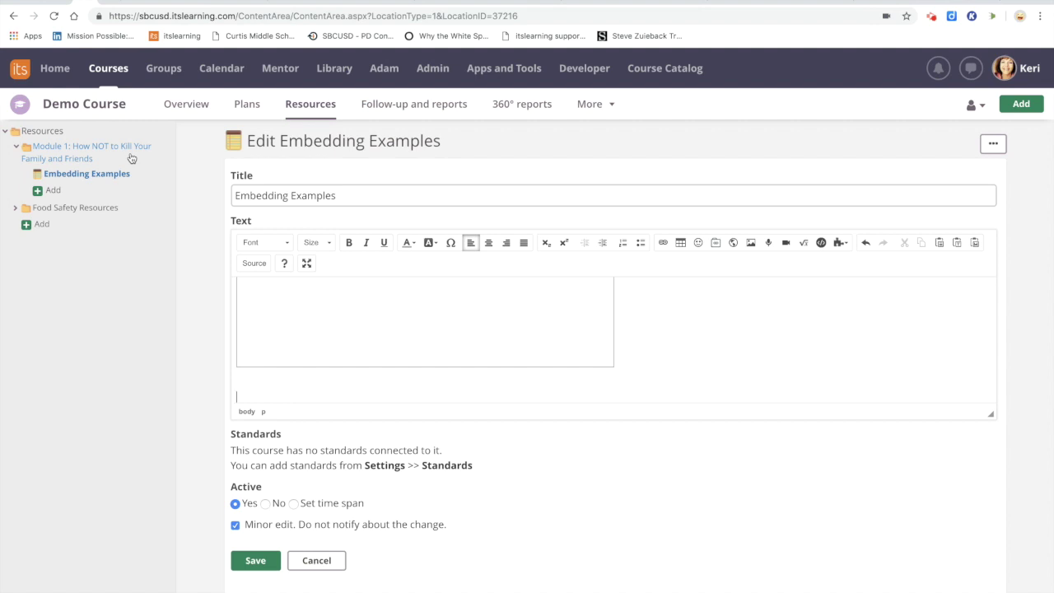
Step: Paste the Symbaloo Food iframe below the map code in the HTML source and save
click(244, 265)
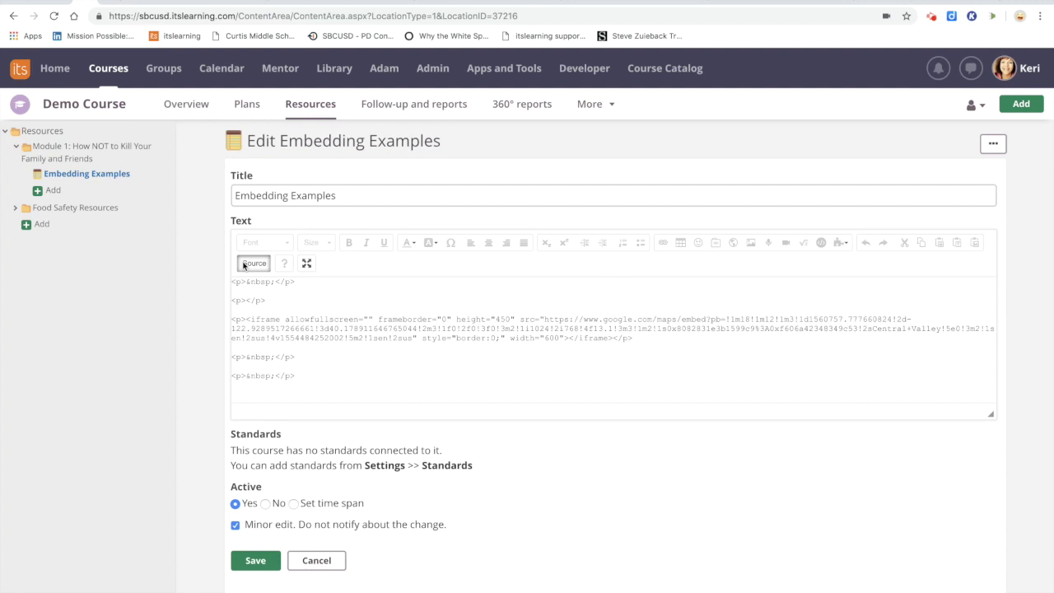
click(283, 395)
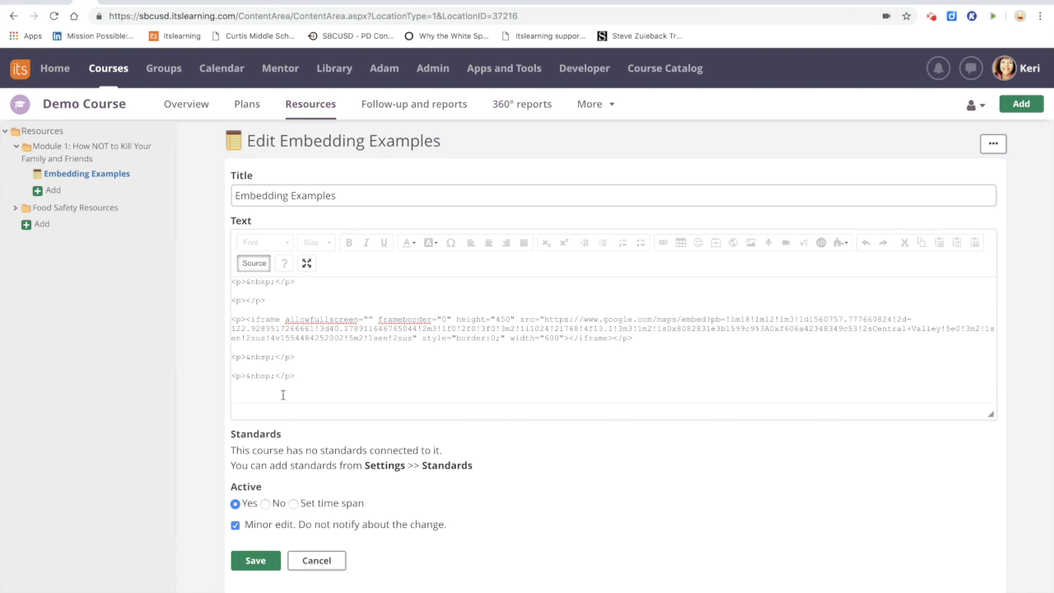
key(ctrl+v)
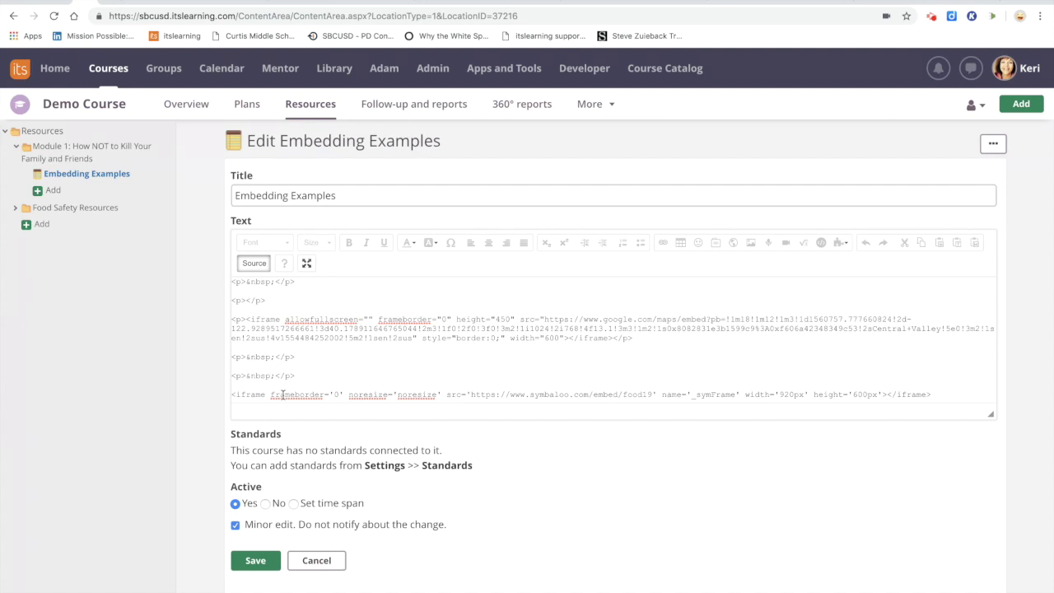
click(254, 263)
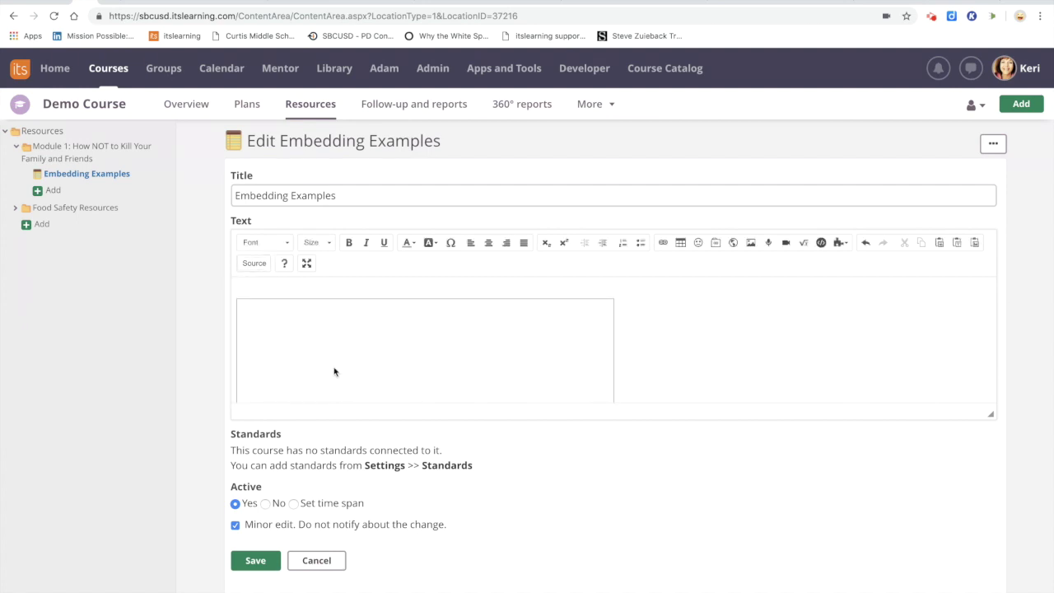
scroll(333, 371, down, 5)
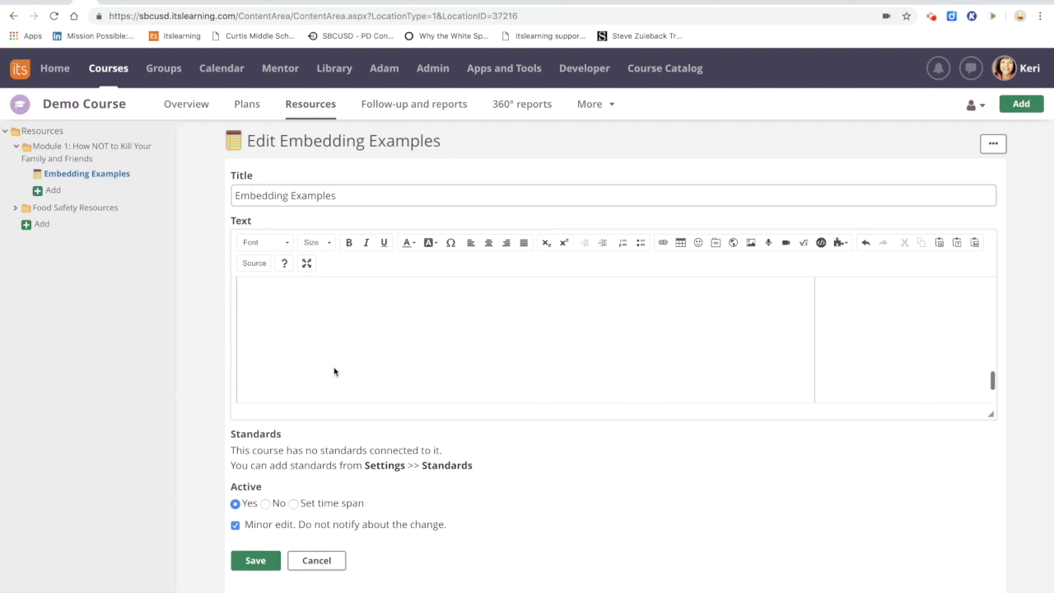
scroll(334, 371, up, 3)
click(255, 560)
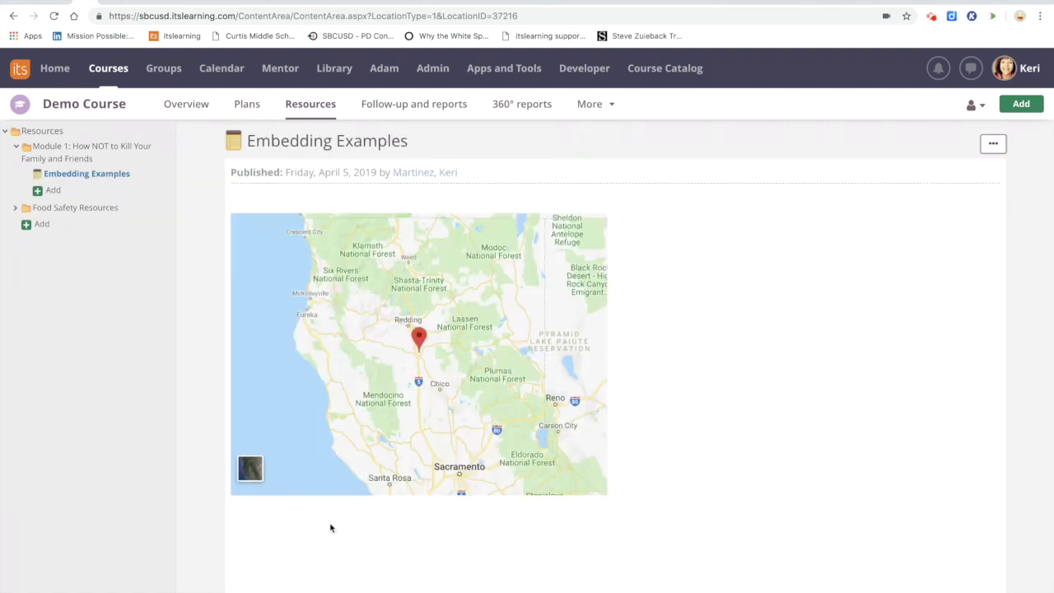
Step: Check the Symbaloo webmix on the saved page, then reopen Embedding Examples for editing
scroll(331, 528, down, 5)
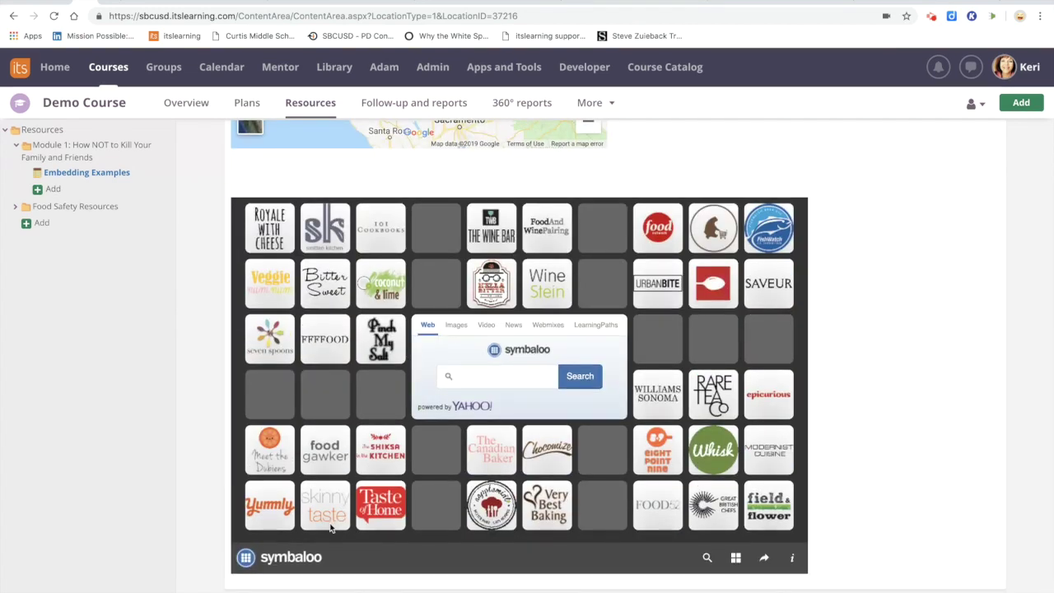
scroll(330, 528, up, 5)
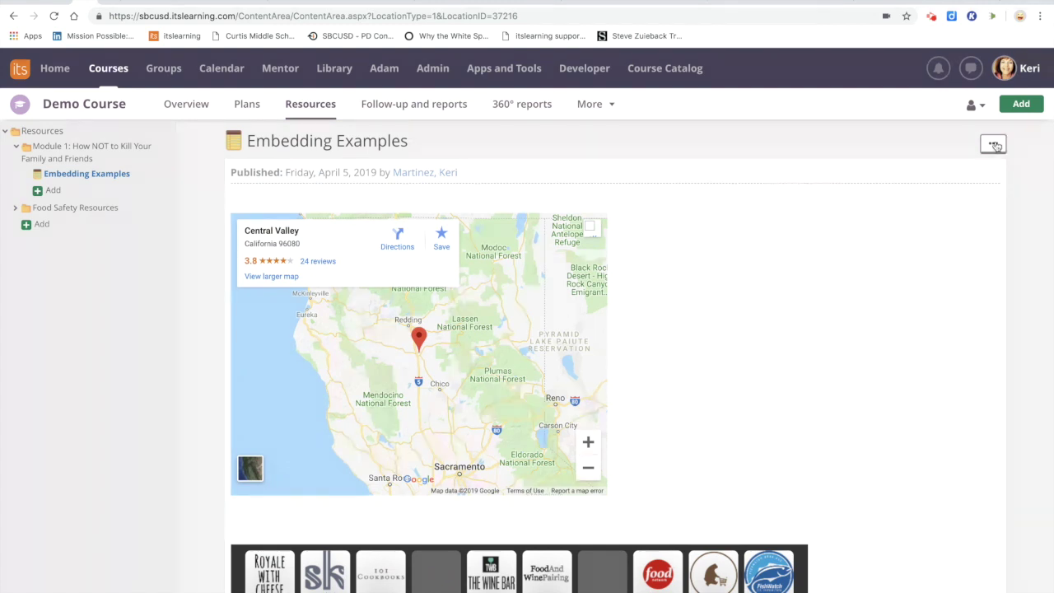
click(996, 145)
click(946, 239)
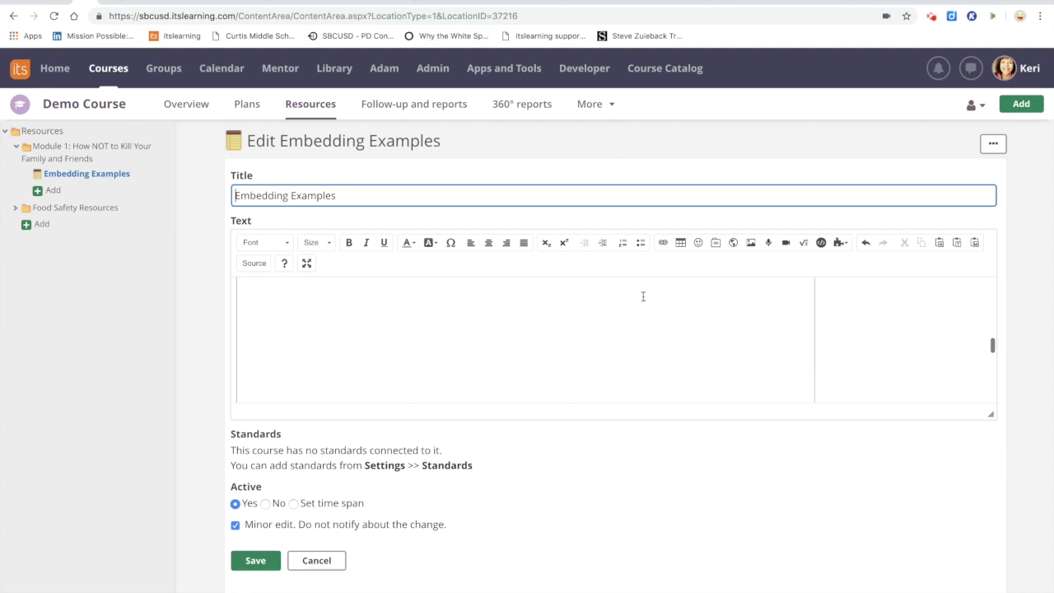
click(566, 336)
scroll(566, 336, down, 1)
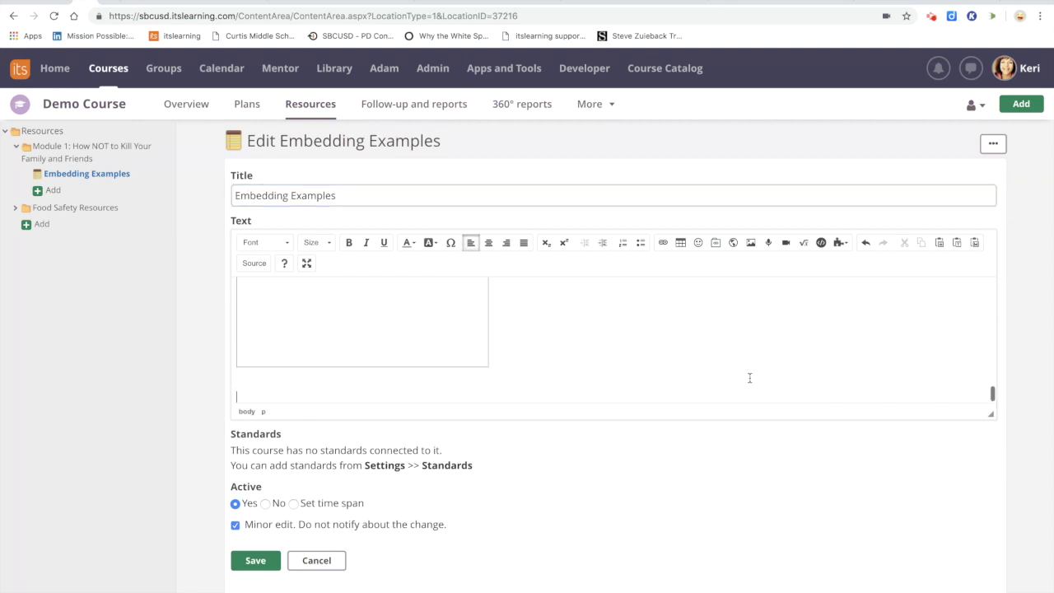
click(917, 2)
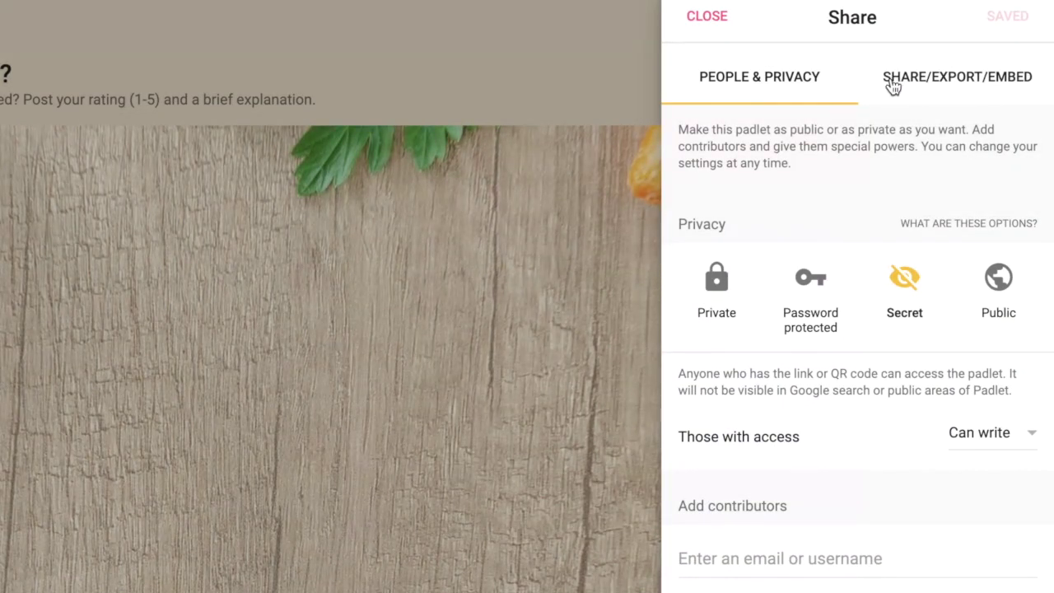
Step: Copy the Padlet Exit Ticket's embed code via Share > Embed in your blog or website
click(969, 85)
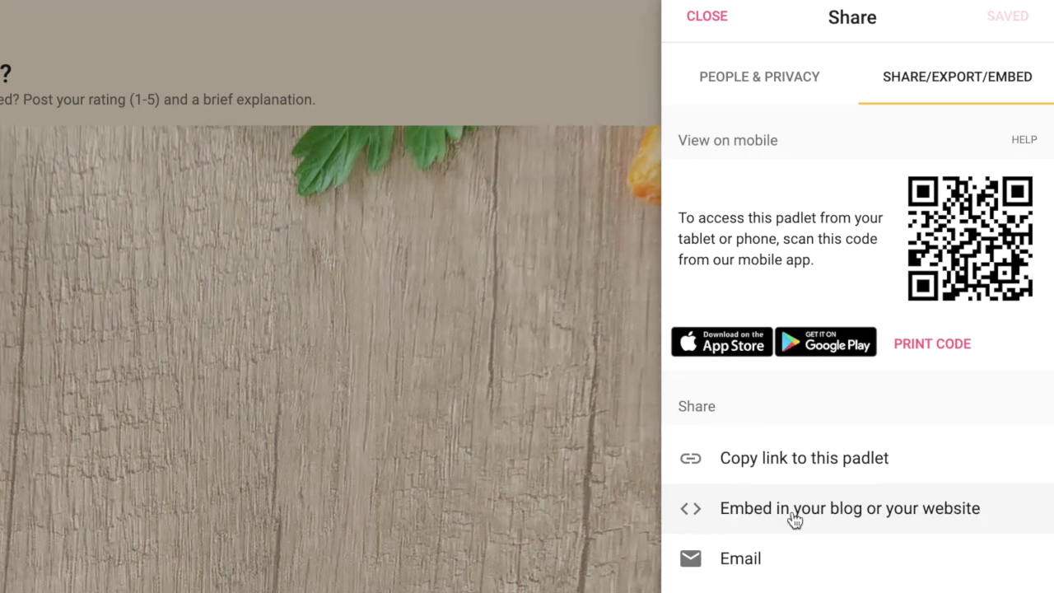
click(766, 509)
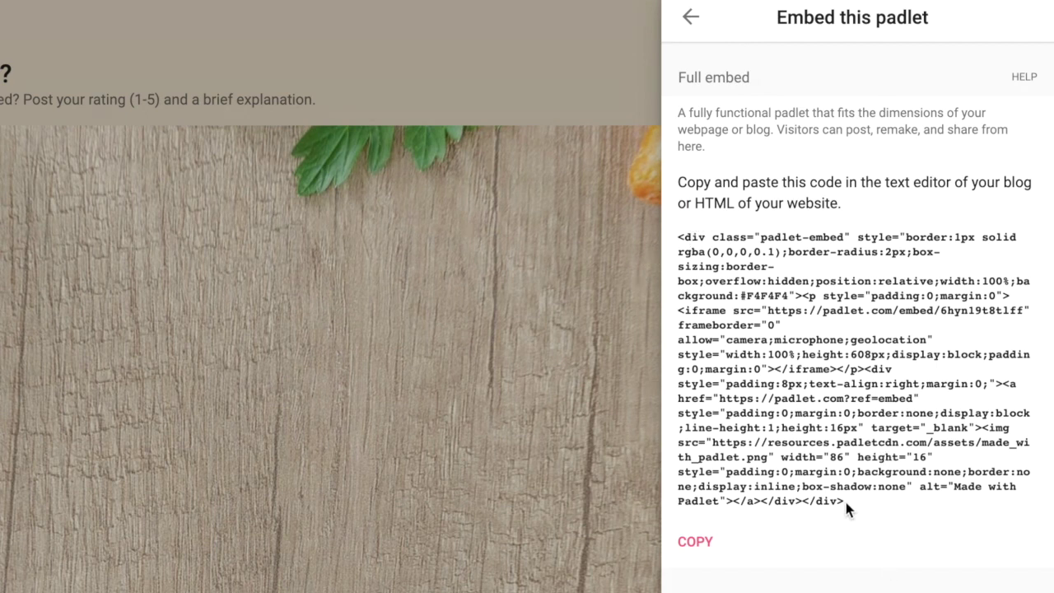
click(697, 542)
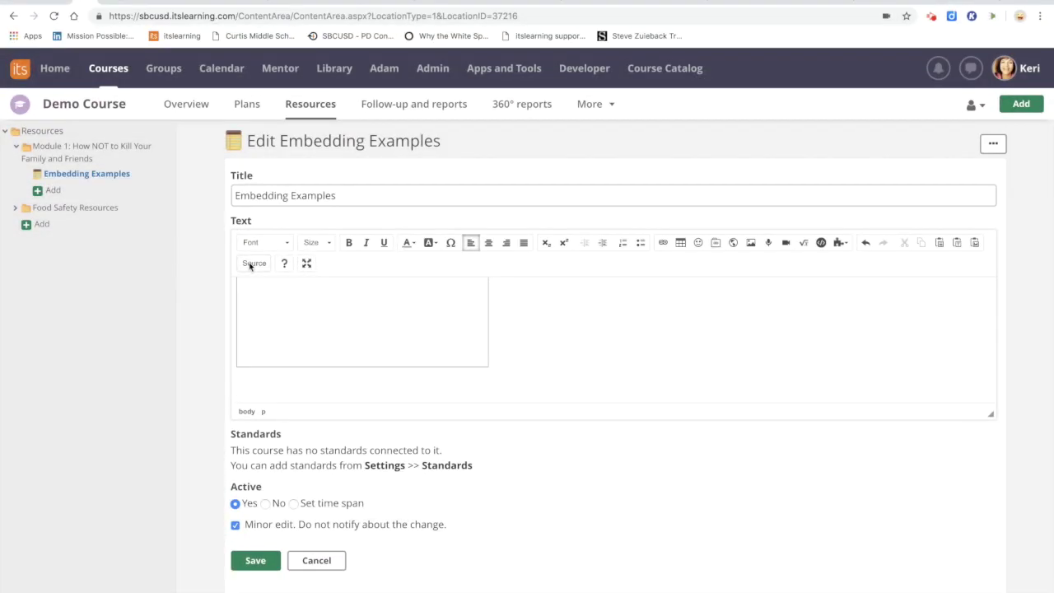
Step: Paste the Padlet embed code on a new line at the end of the HTML source and save
click(251, 265)
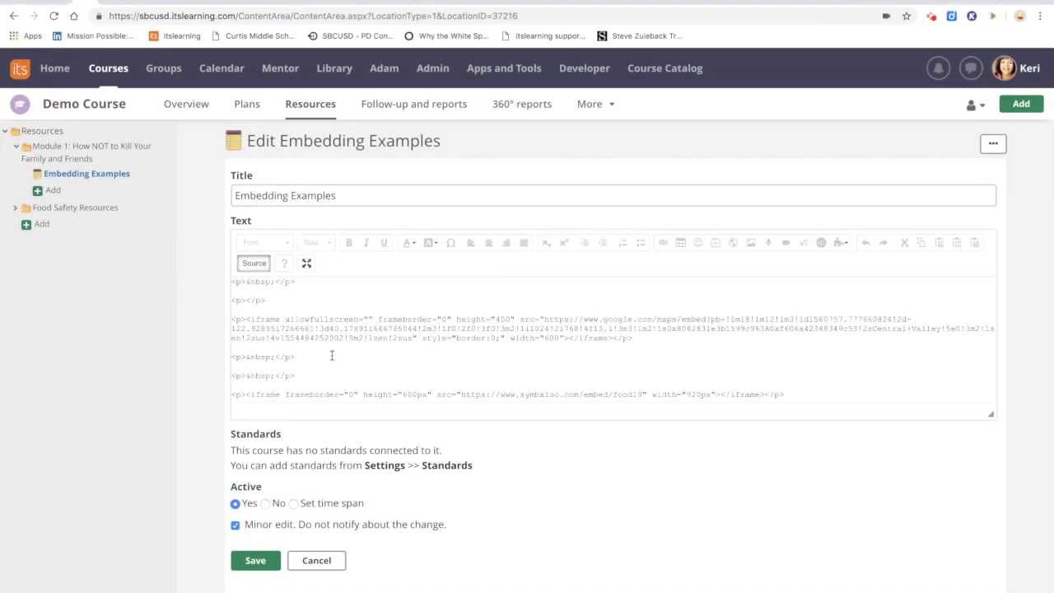
scroll(331, 354, down, 3)
click(318, 380)
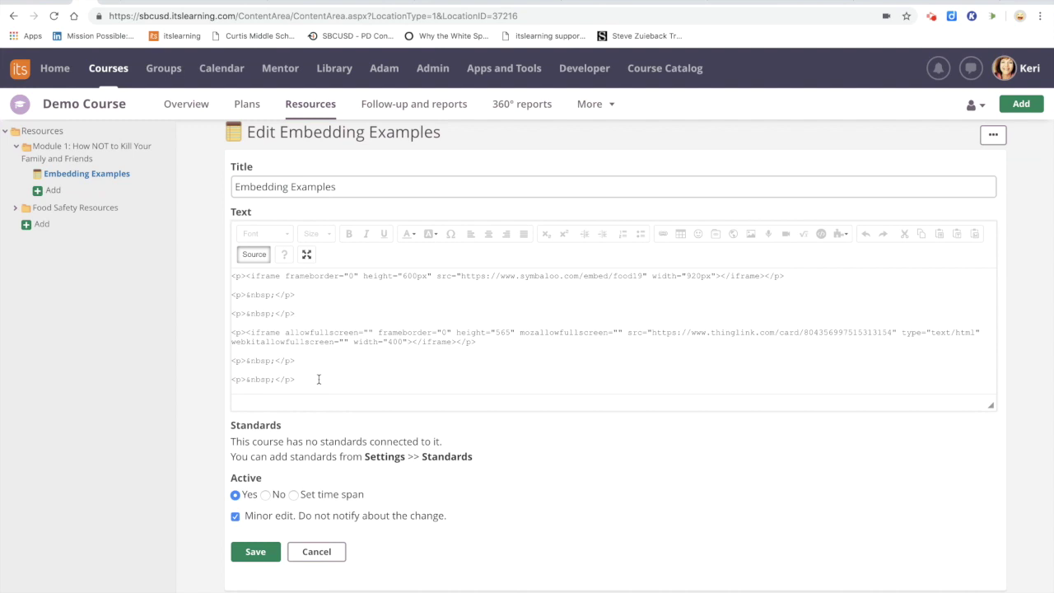
key(Return)
key(ctrl+v)
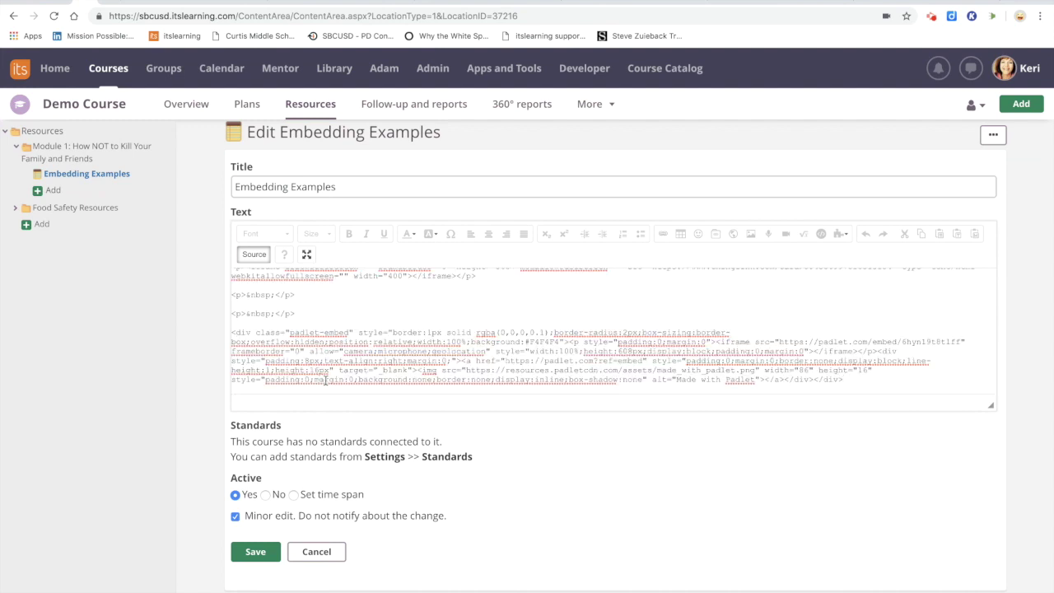
click(262, 553)
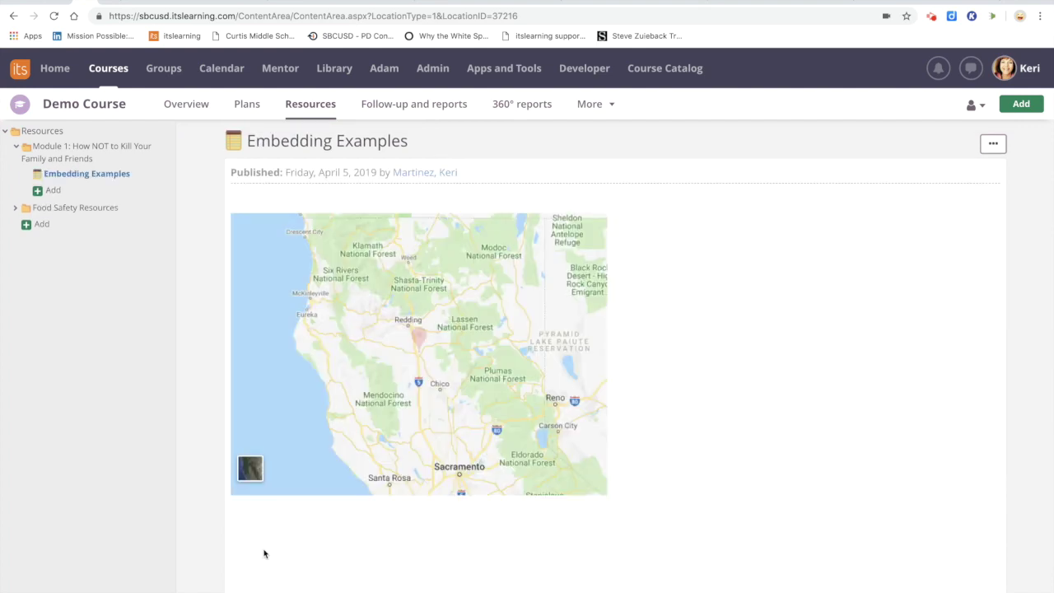
Step: Scroll down the saved Embedding Examples page to view the Padlet exit ticket
scroll(712, 431, down, 15)
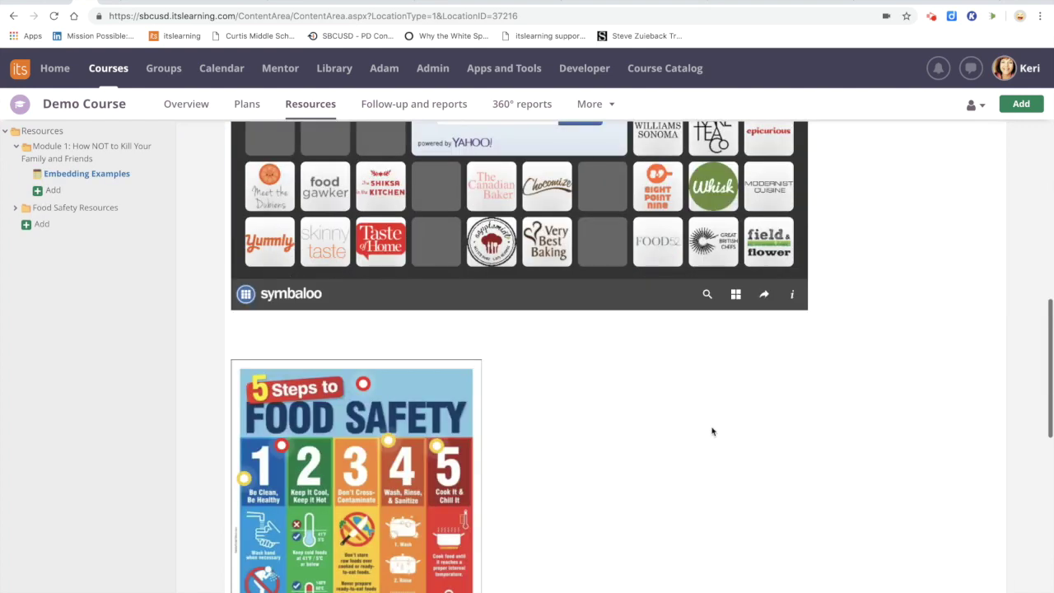
scroll(713, 430, down, 2)
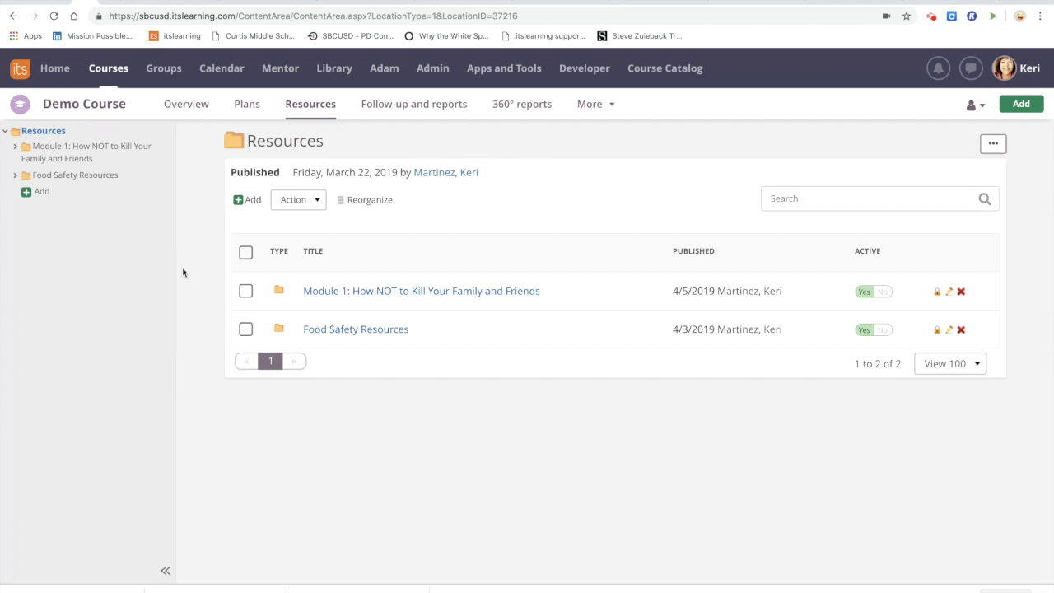
Step: Add a Link resource titled 'National Center for Home Food Preservation' to Resources
click(250, 202)
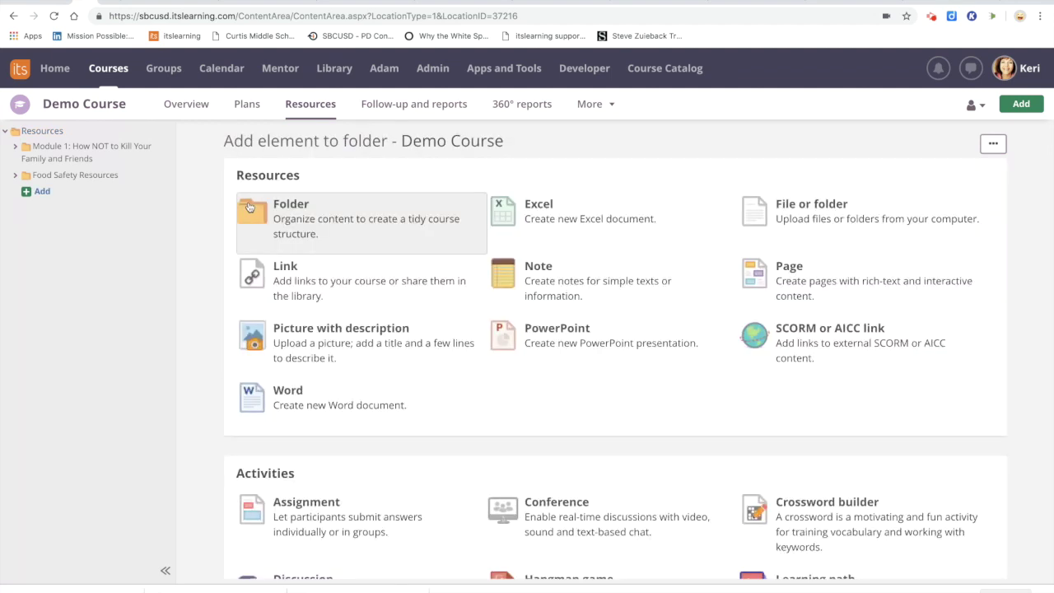
click(297, 284)
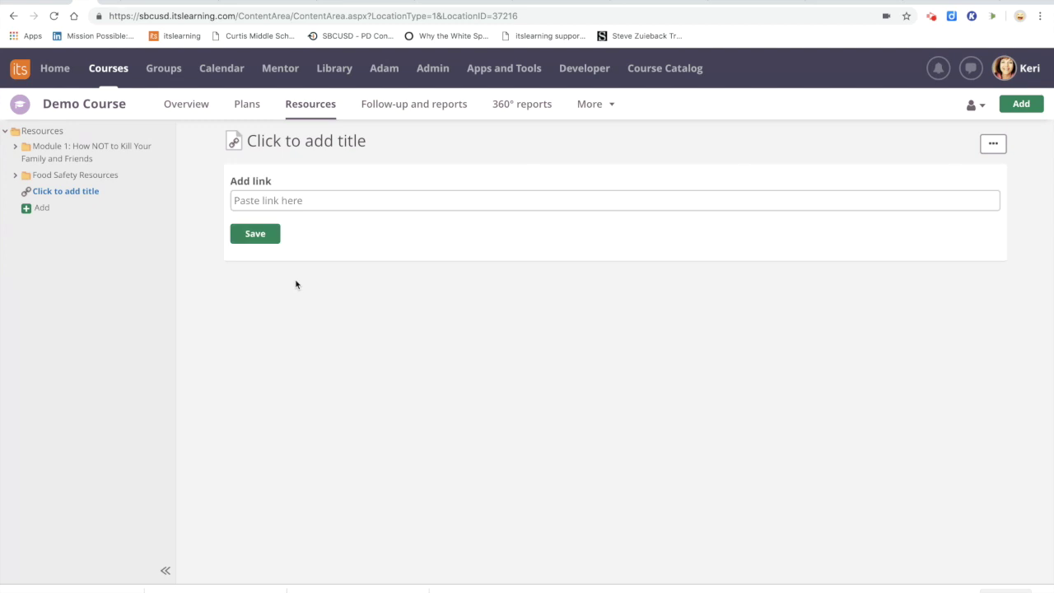
click(319, 145)
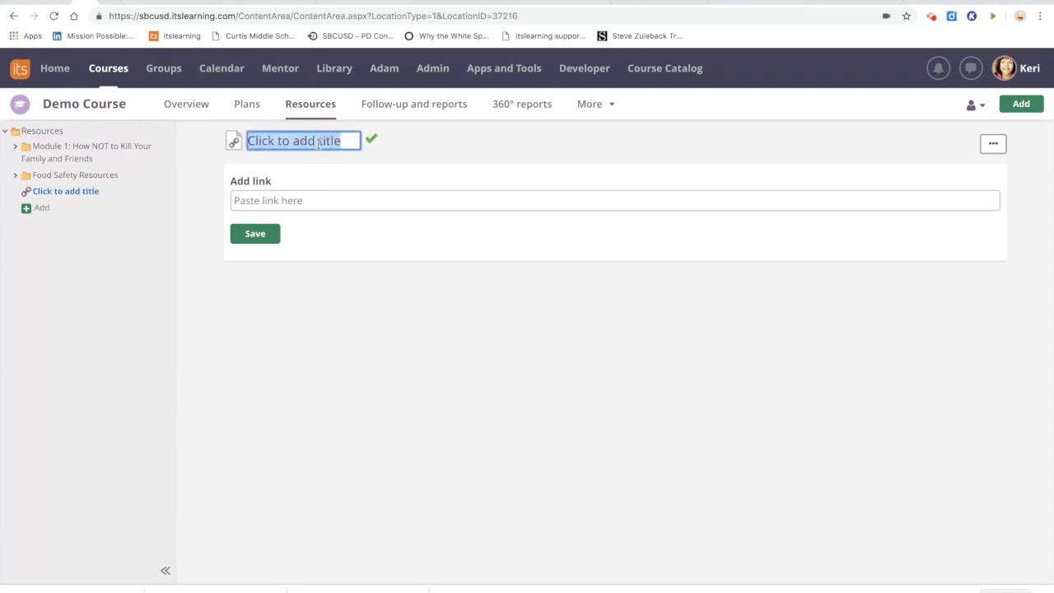
key(ctrl+v)
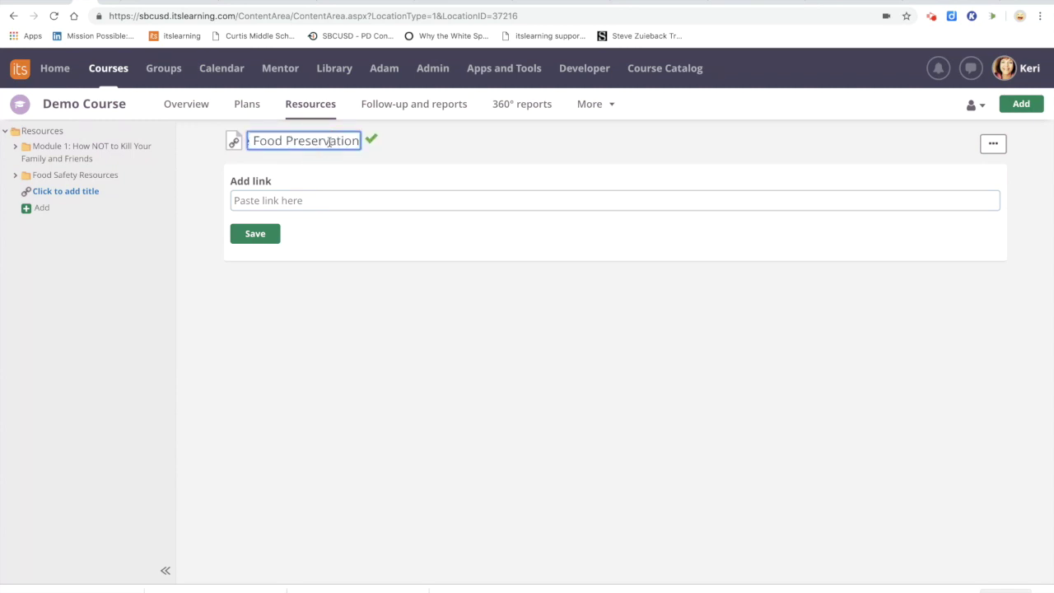
click(326, 199)
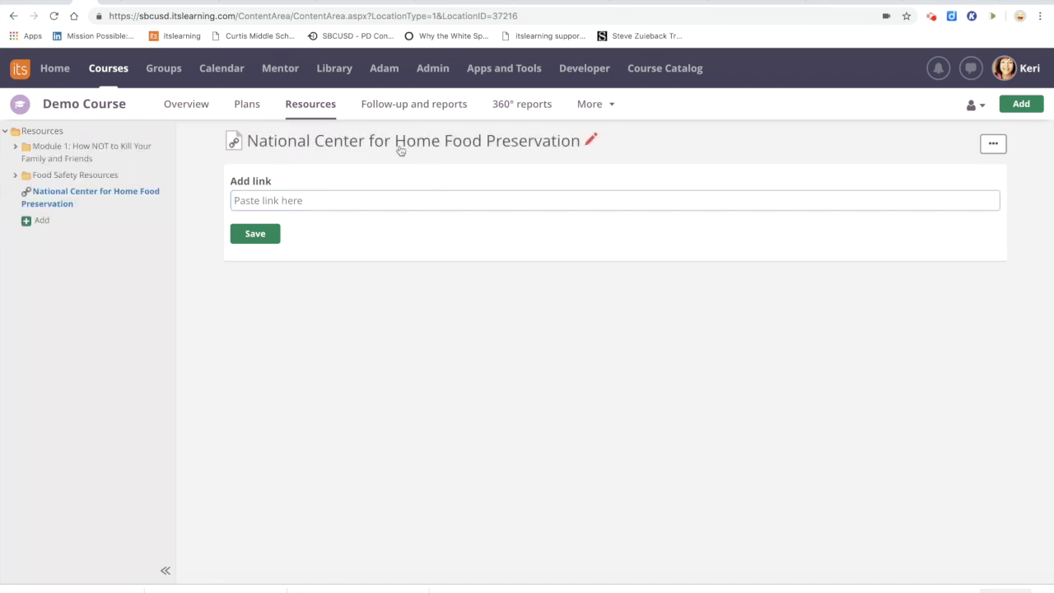
click(367, 5)
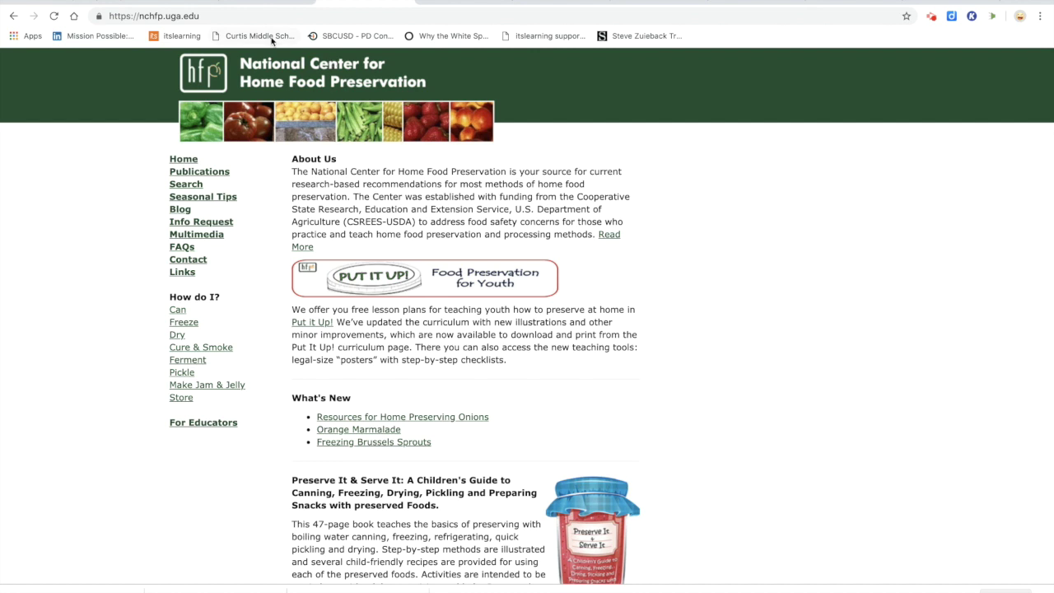
click(173, 17)
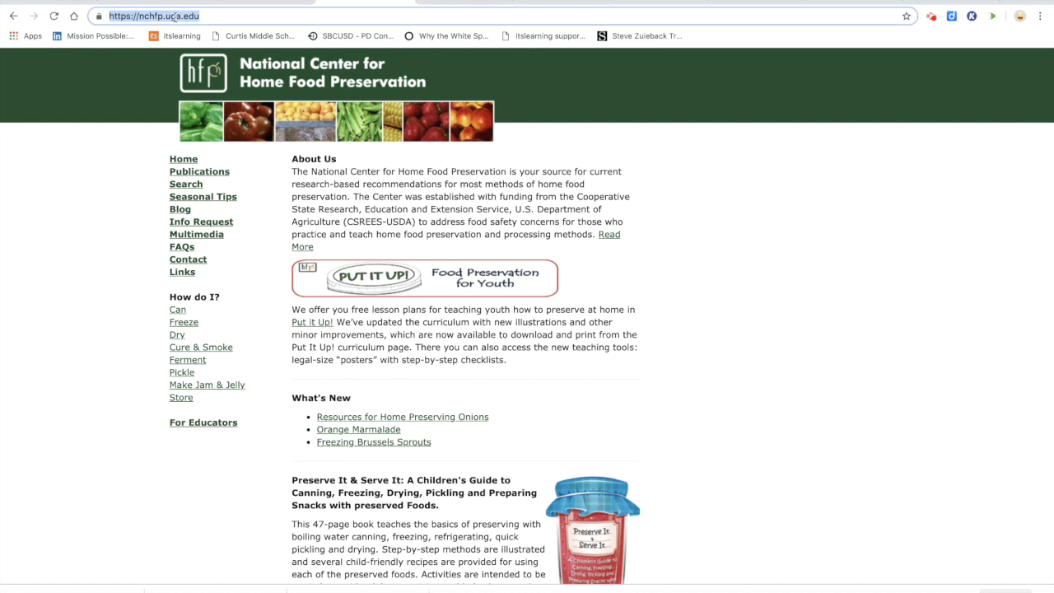
click(86, 2)
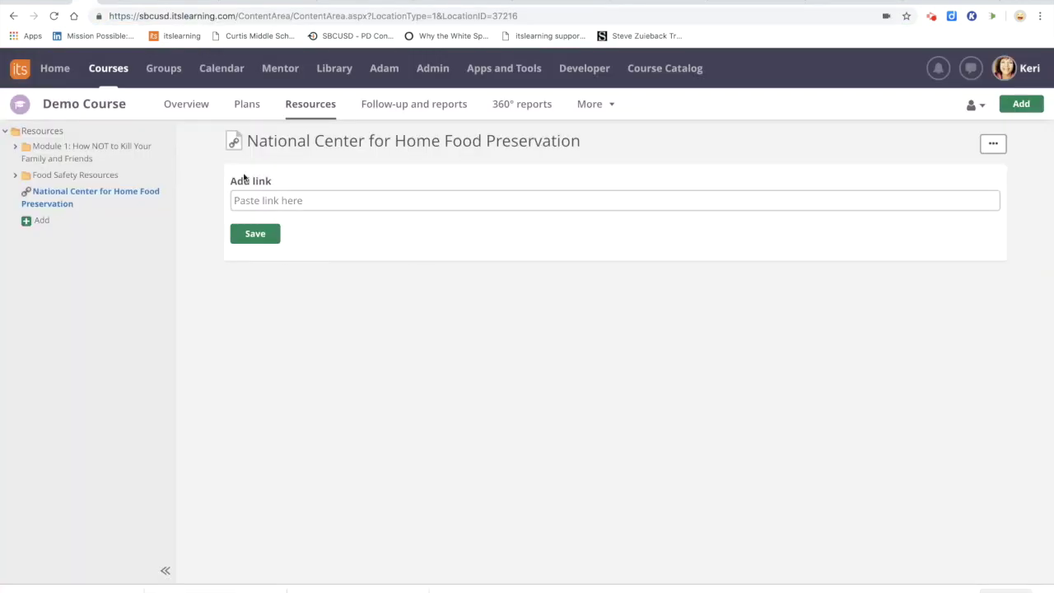
click(276, 200)
key(ctrl+v)
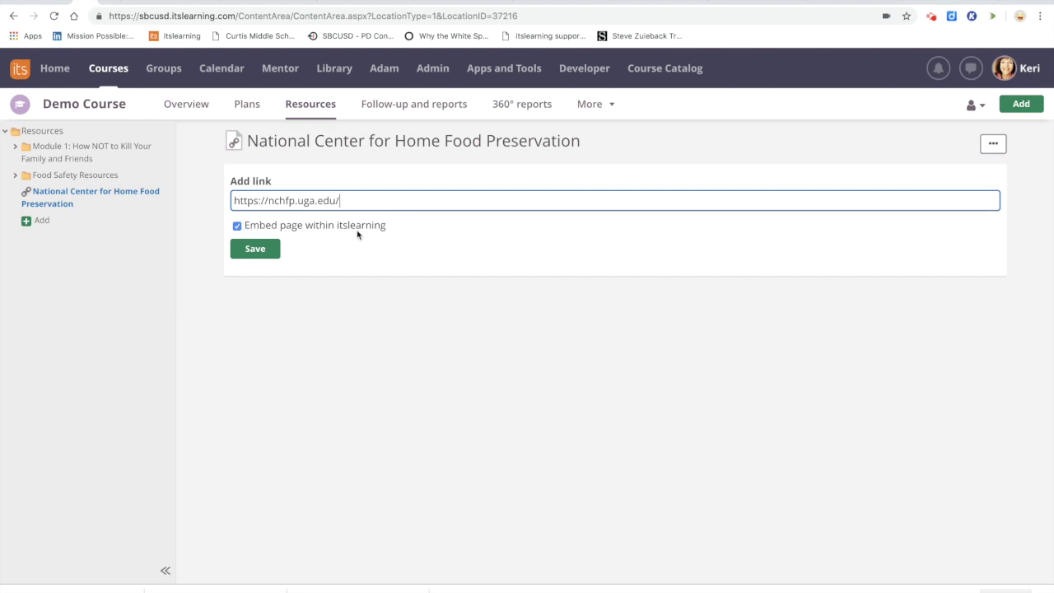
click(258, 253)
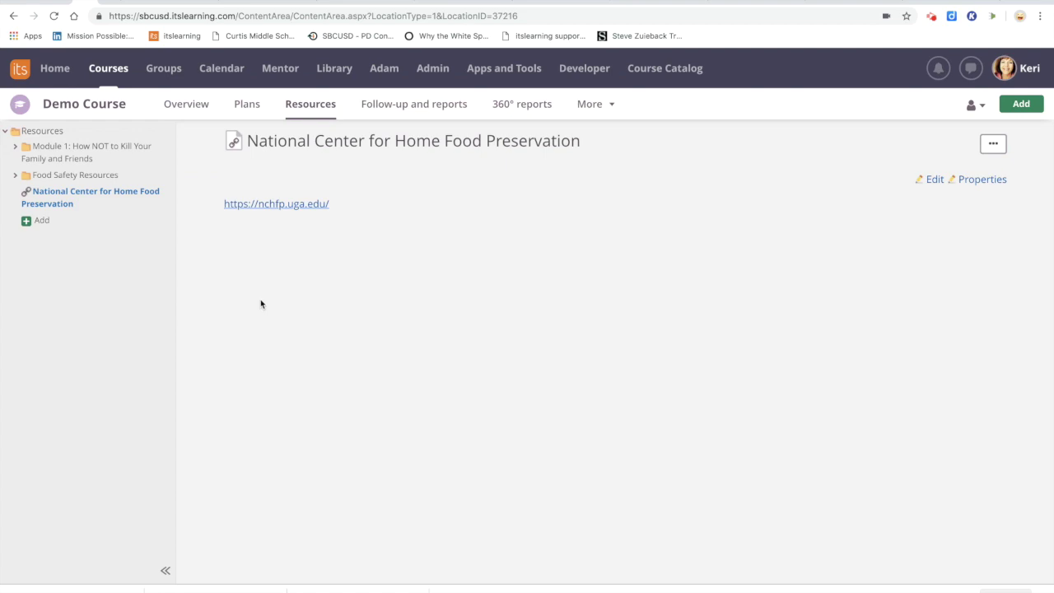
Step: Scroll through the embedded NCHFP page to review it
scroll(448, 369, down, 10)
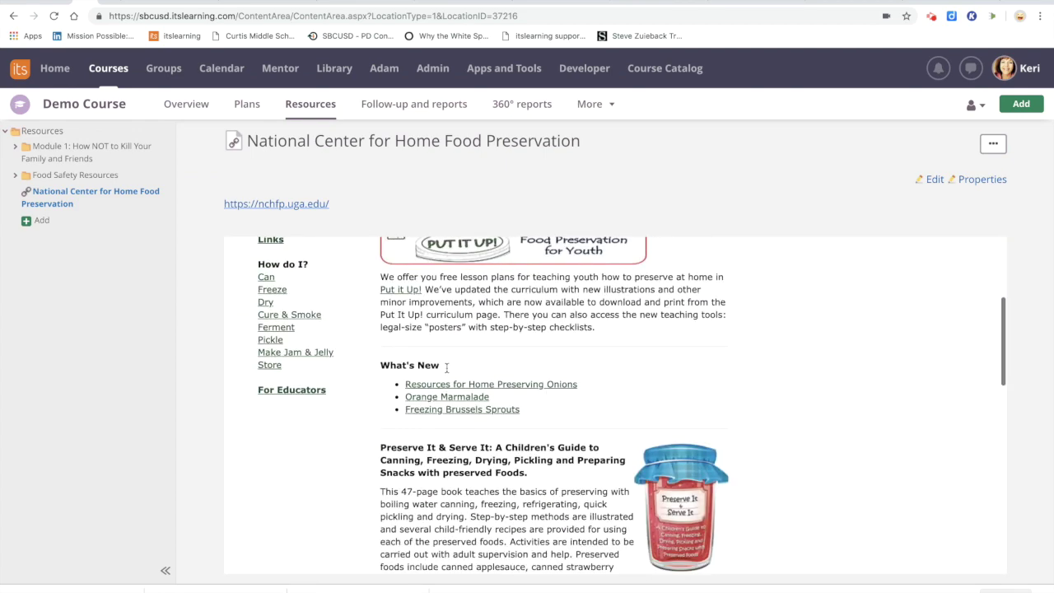
scroll(448, 369, down, 5)
scroll(447, 369, up, 10)
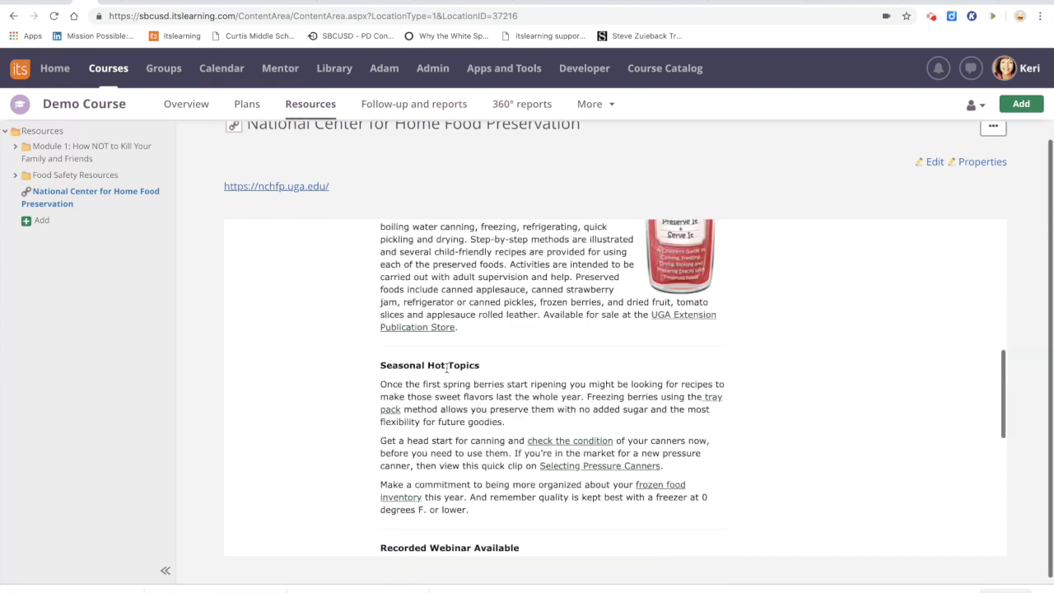
scroll(445, 368, up, 1)
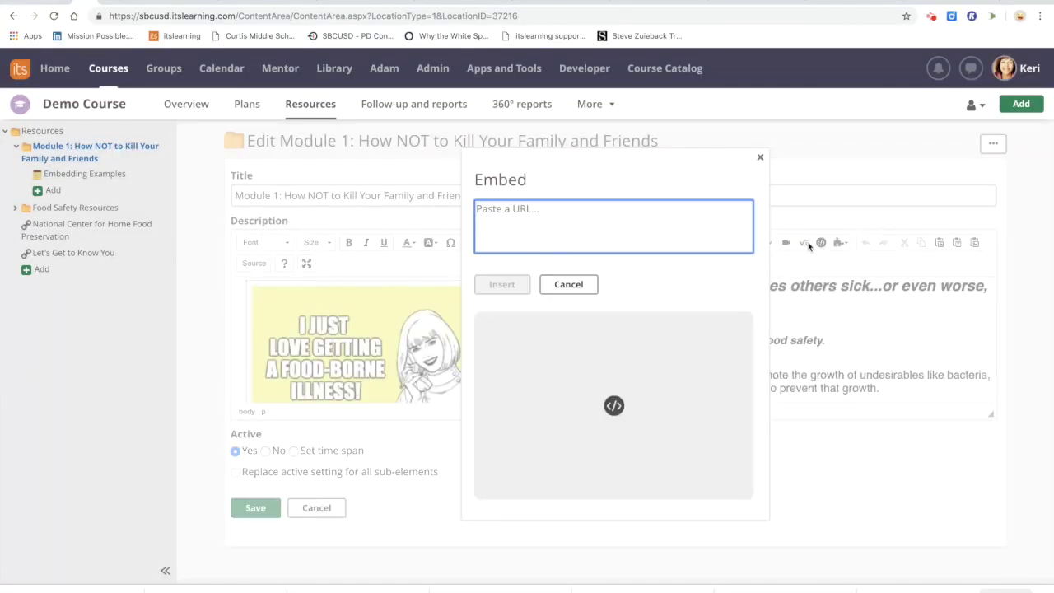
Step: Cancel the empty Embed dialog and save the Module 1 folder unchanged
click(589, 283)
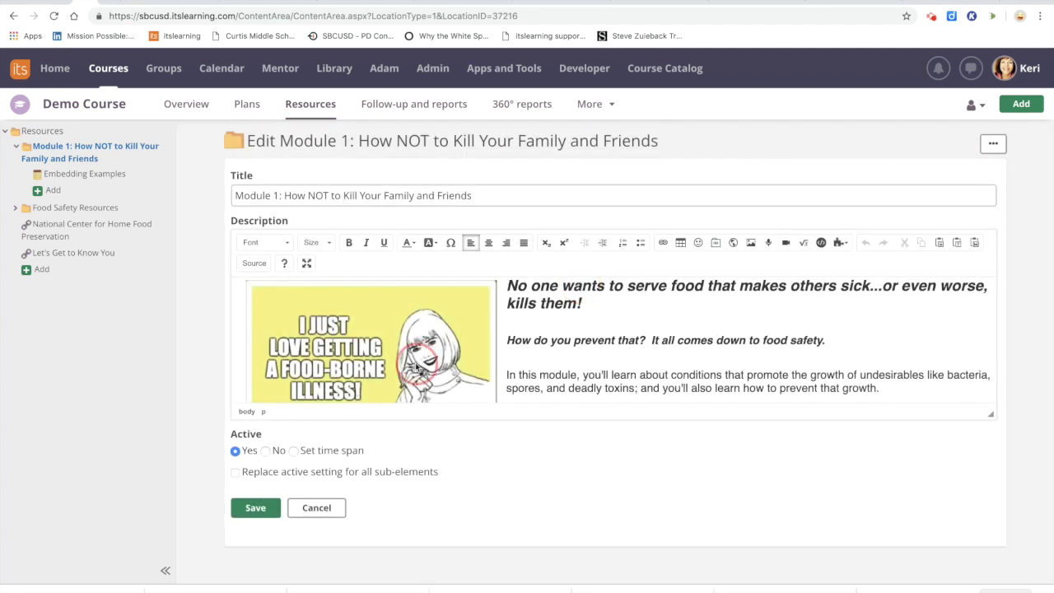
click(255, 507)
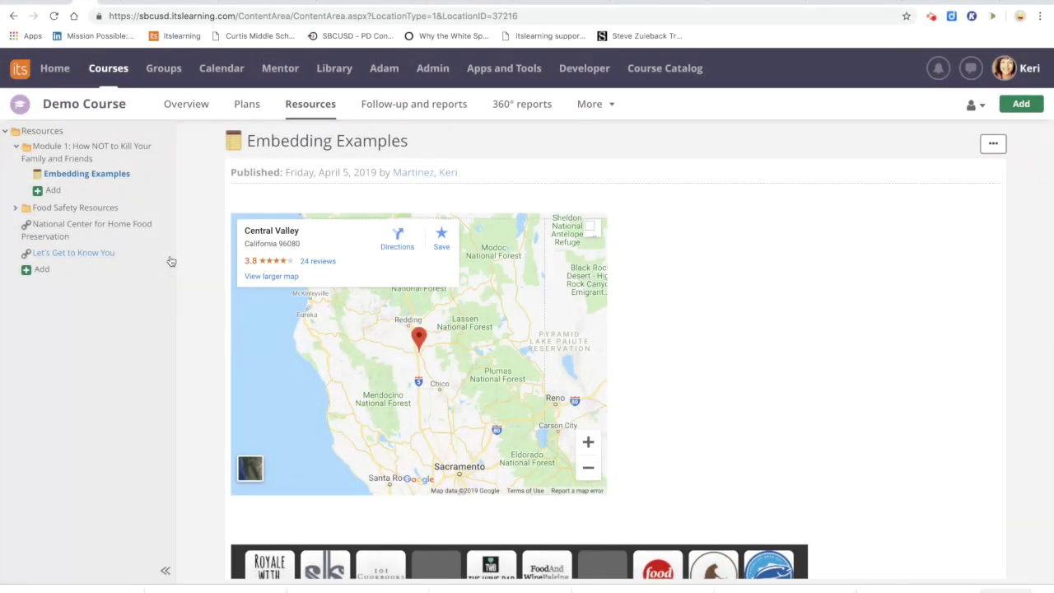
click(659, 4)
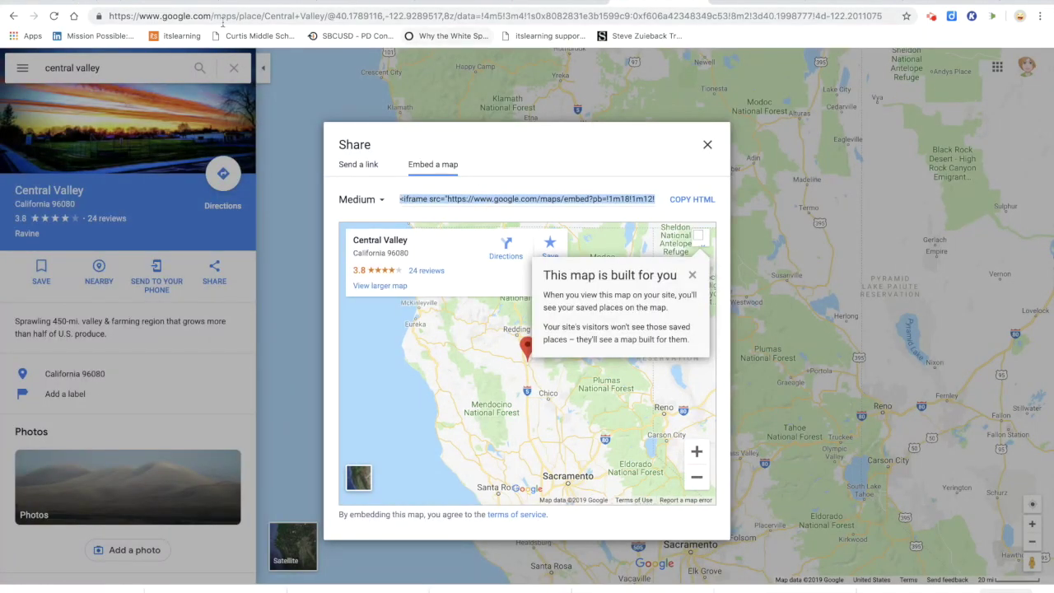
click(115, 3)
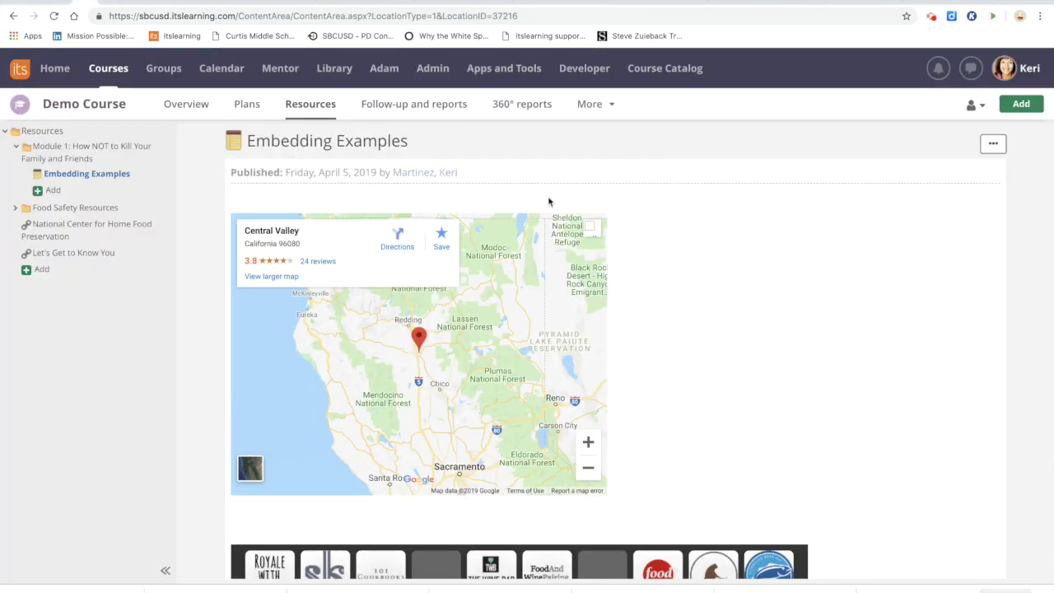
click(994, 143)
click(960, 240)
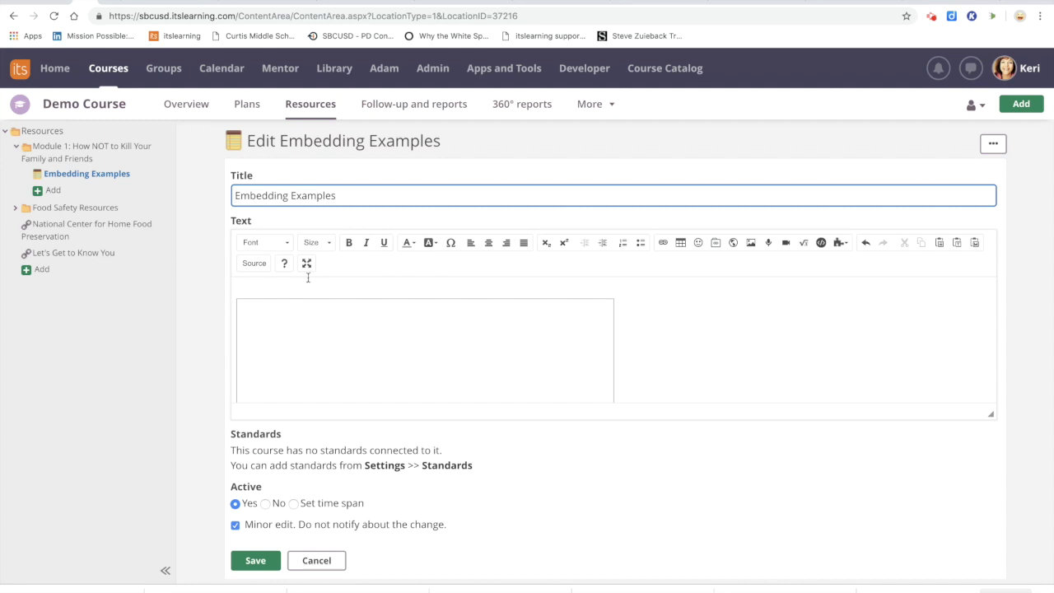
click(252, 266)
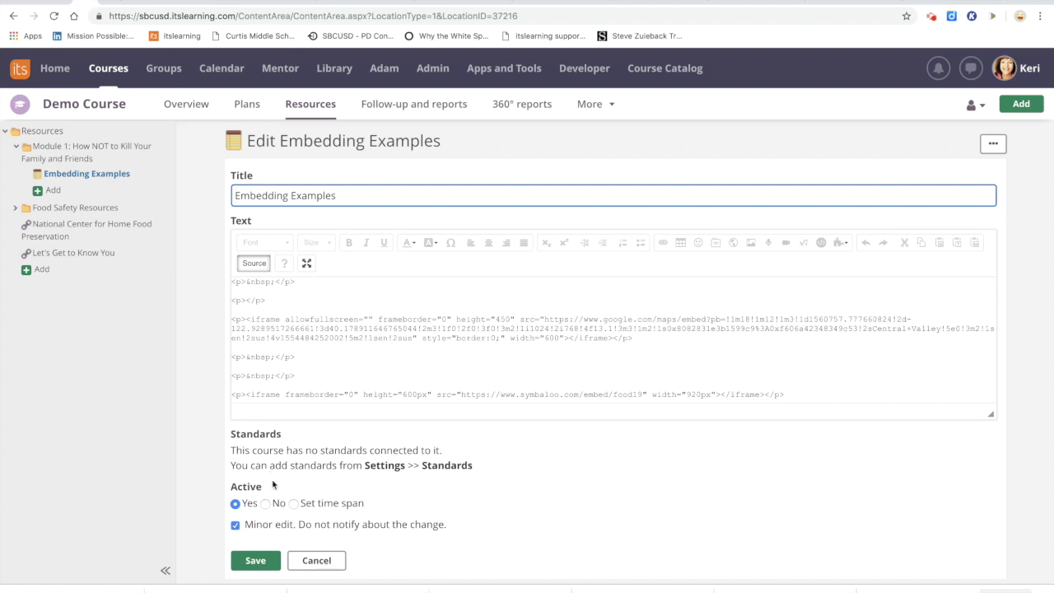
click(255, 560)
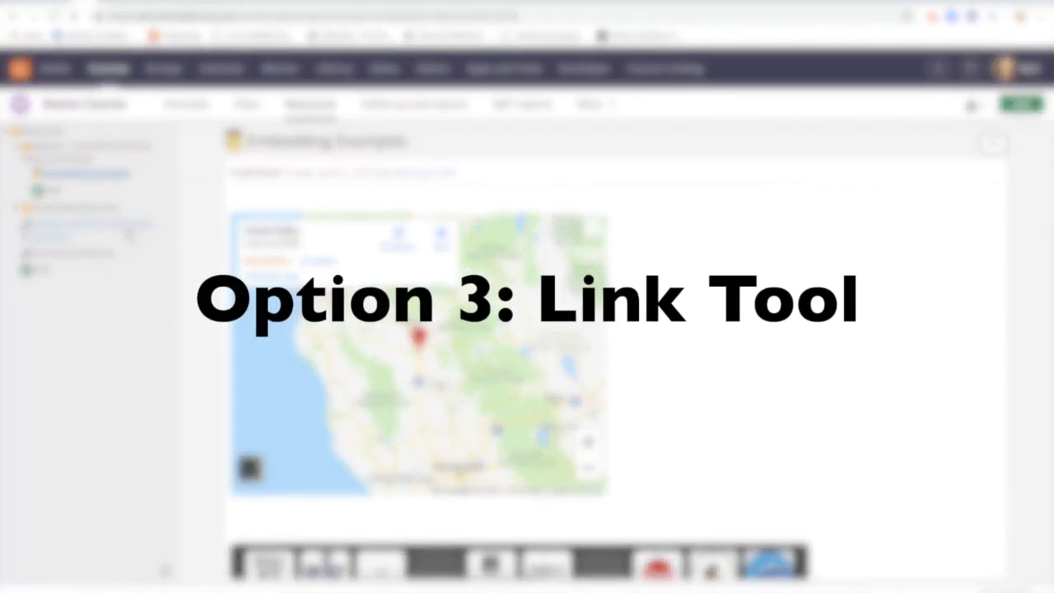
Step: Open the National Center for Home Food Preservation link page from the Resources tree
click(127, 229)
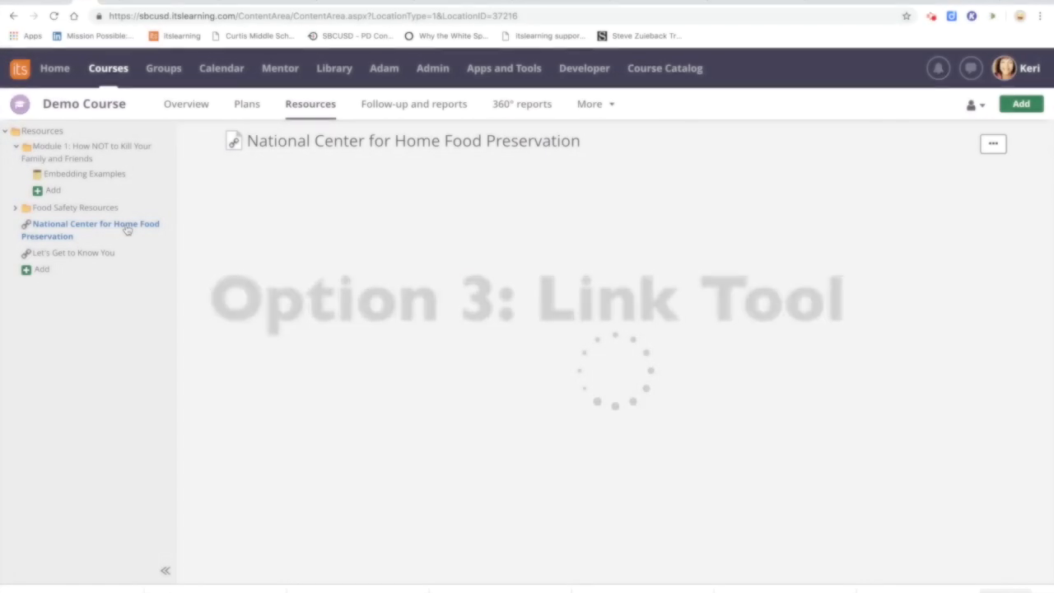